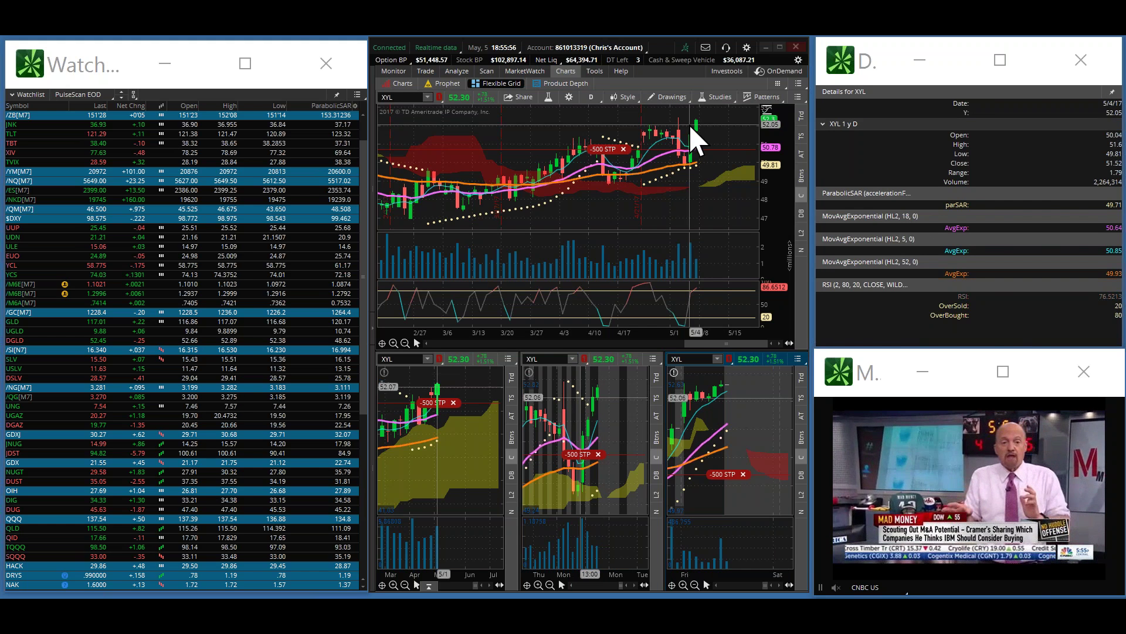
# Load QQQ in the chart grid and zoom its daily chart in to the price action since early April
pyautogui.click(419, 99)
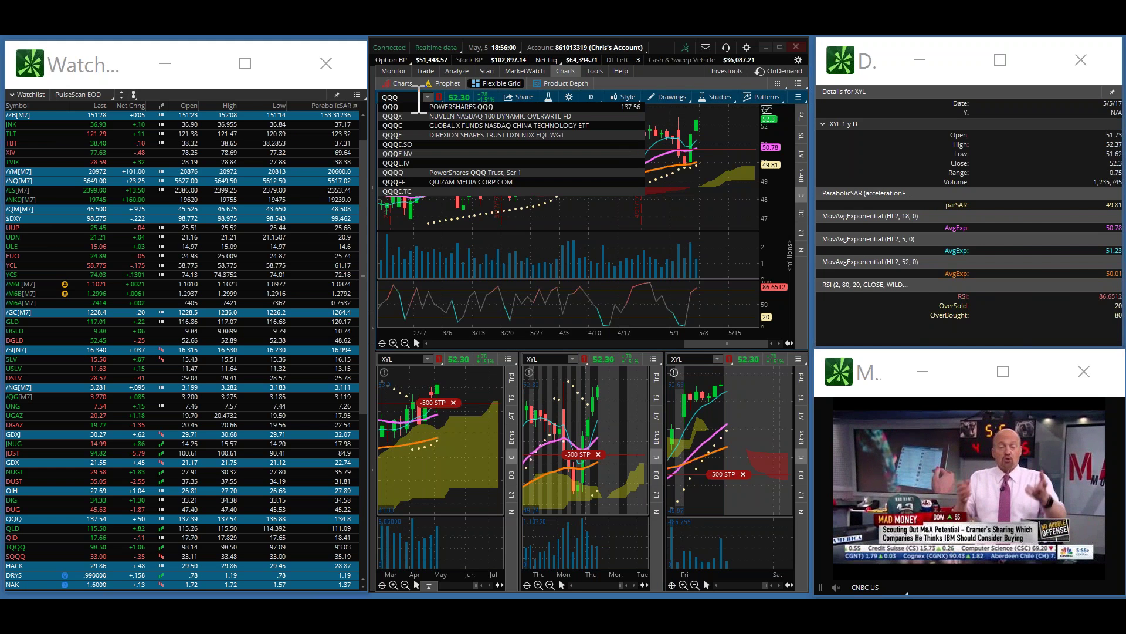
pyautogui.press('Return')
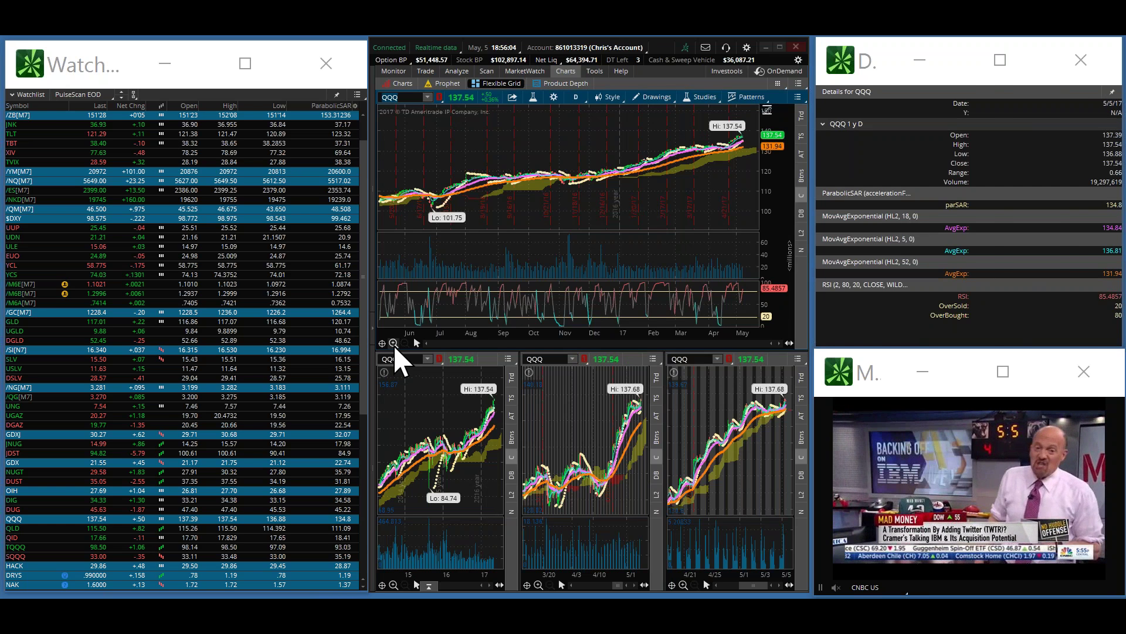
pyautogui.click(394, 347)
pyautogui.click(394, 347)
pyautogui.click(394, 347)
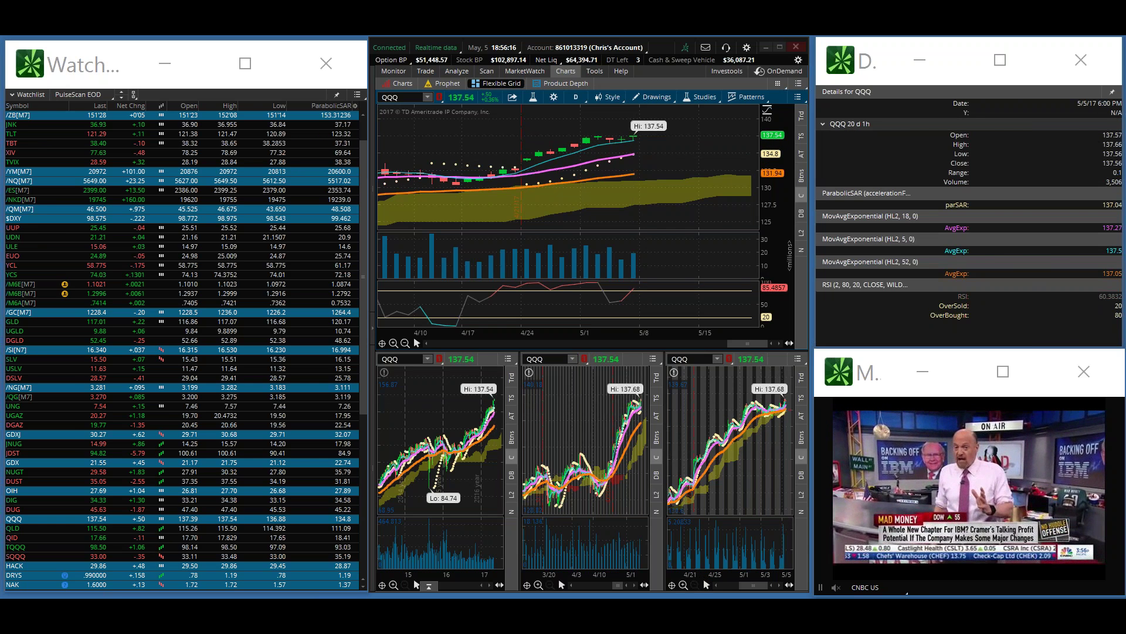
# Zoom the QQQ hourly, four-hour and weekly charts in to their most recent candles
pyautogui.click(683, 585)
pyautogui.click(683, 584)
pyautogui.click(683, 584)
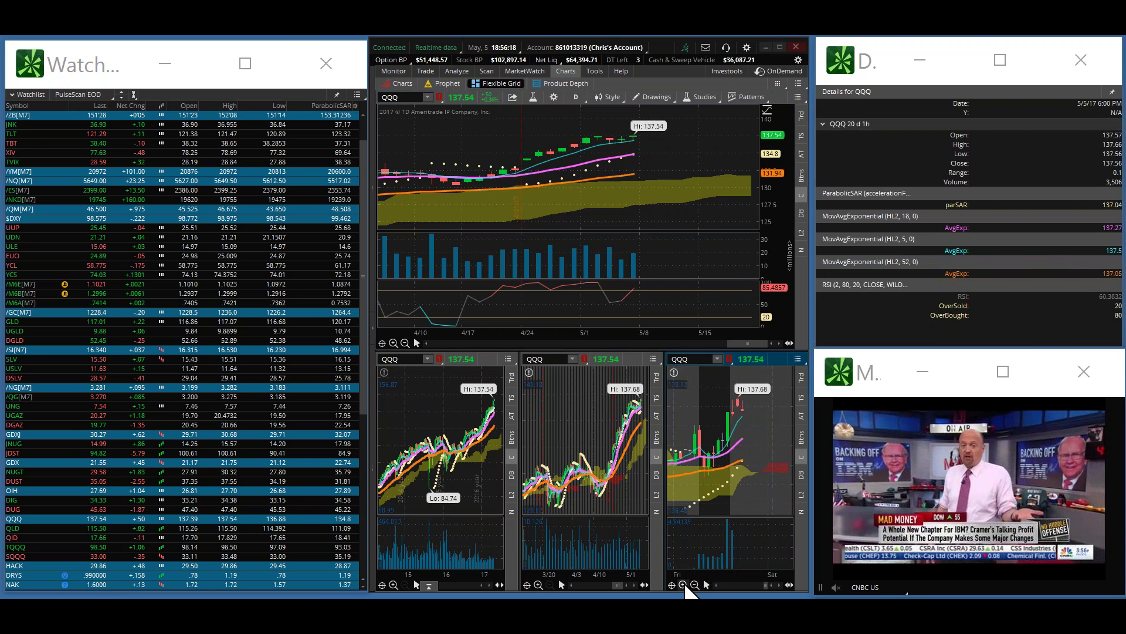
pyautogui.click(538, 584)
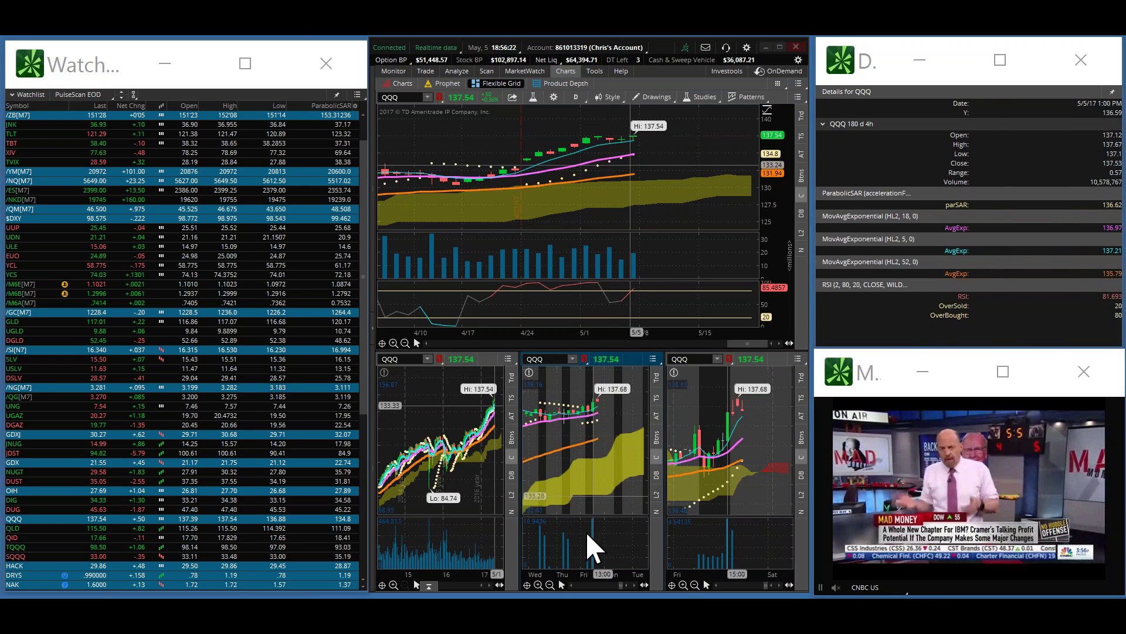
pyautogui.click(538, 584)
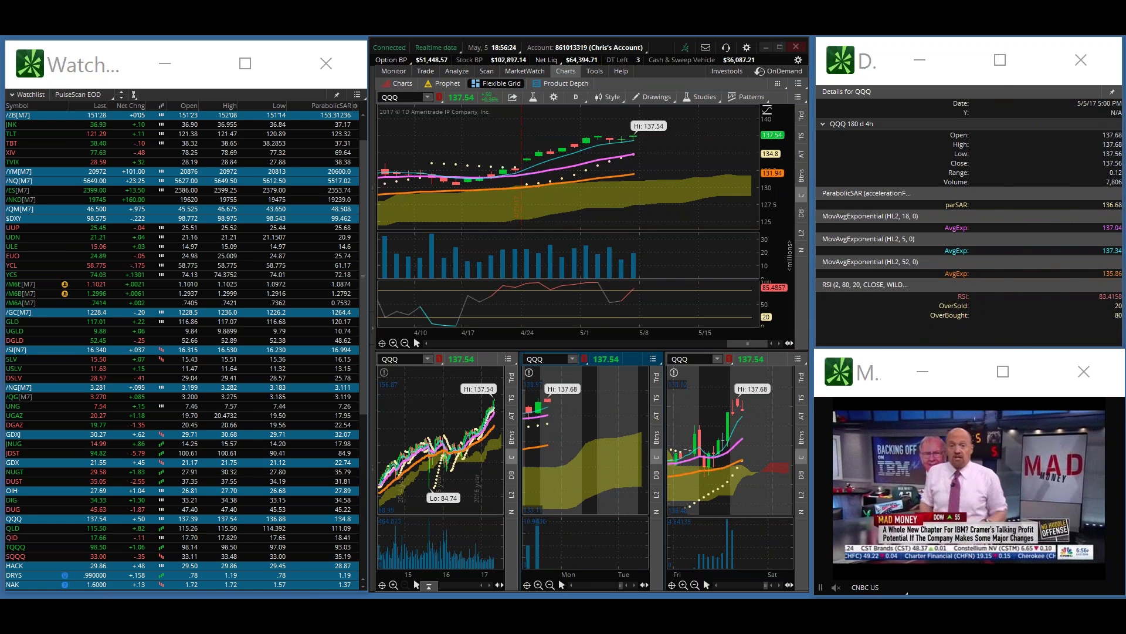
pyautogui.click(628, 585)
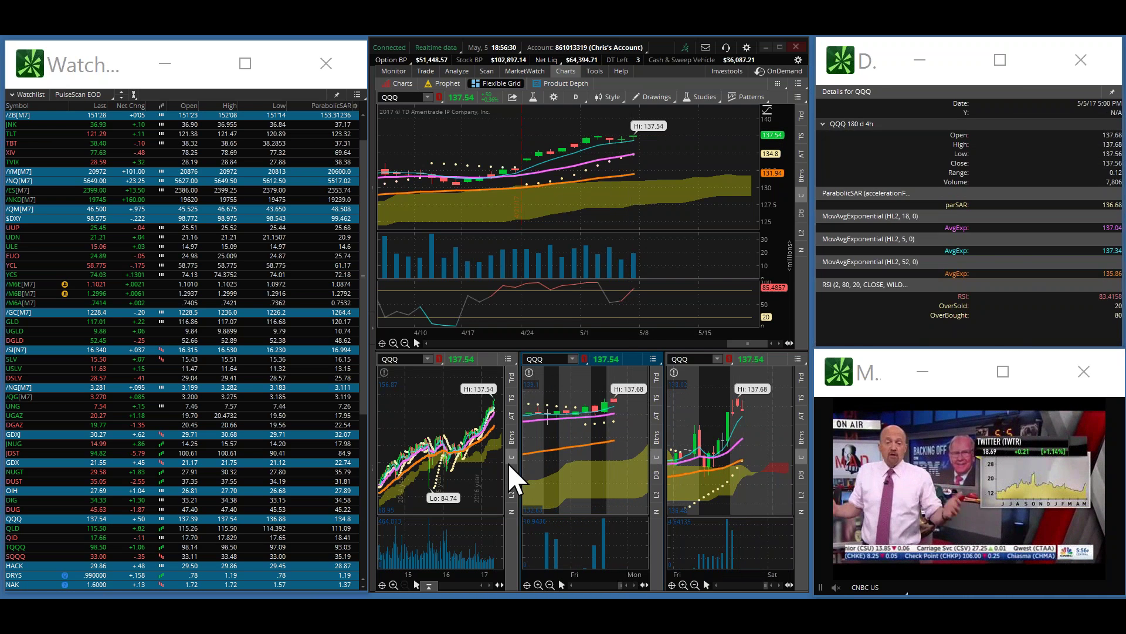
pyautogui.click(394, 581)
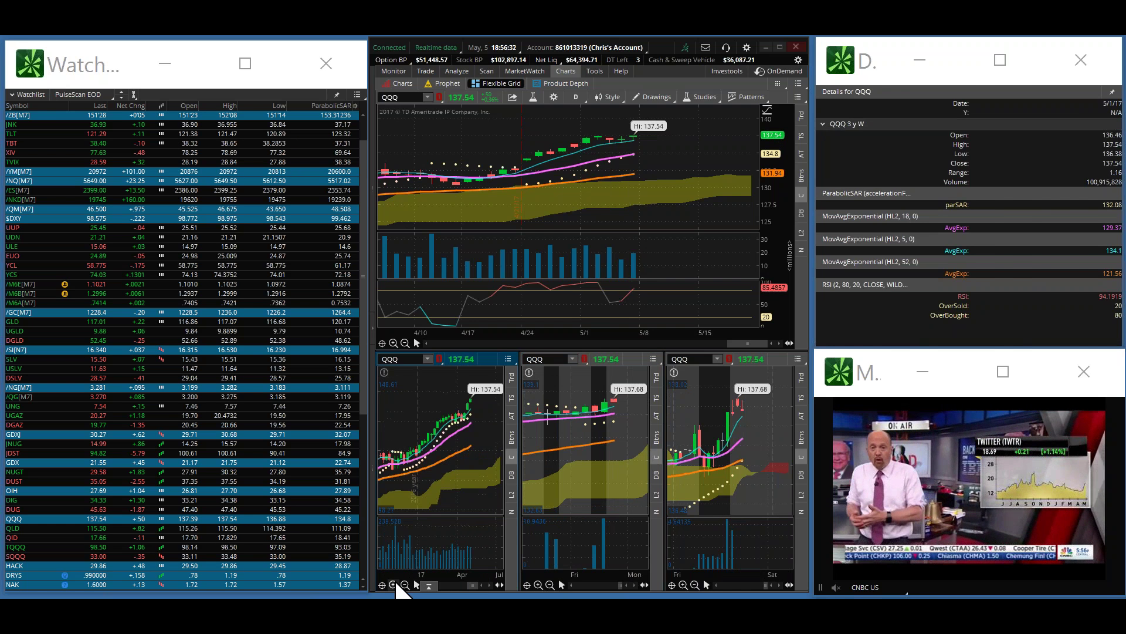
pyautogui.click(395, 581)
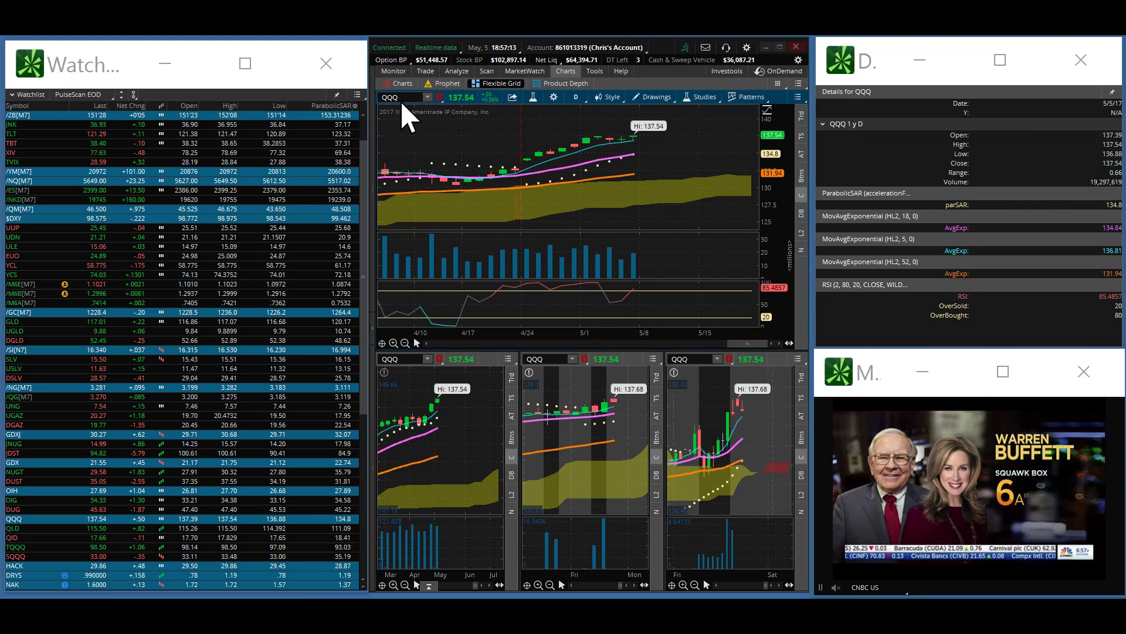
# Load gold futures /GC in the chart grid and zoom the daily and weekly charts in to the latest candles
pyautogui.click(403, 97)
pyautogui.click(403, 97)
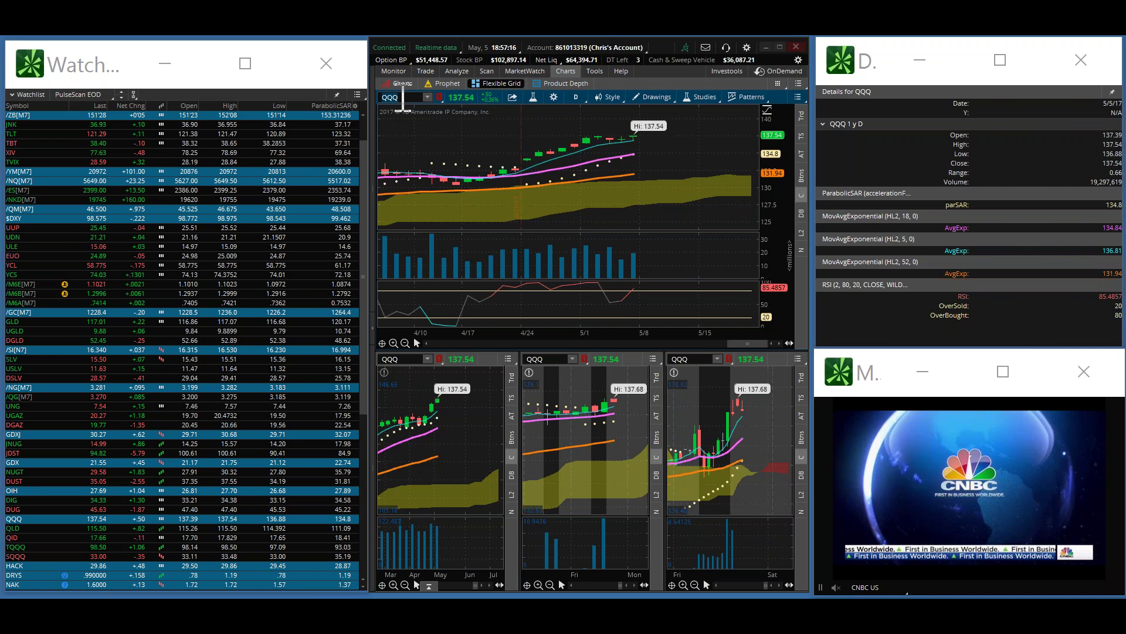
pyautogui.press('Return')
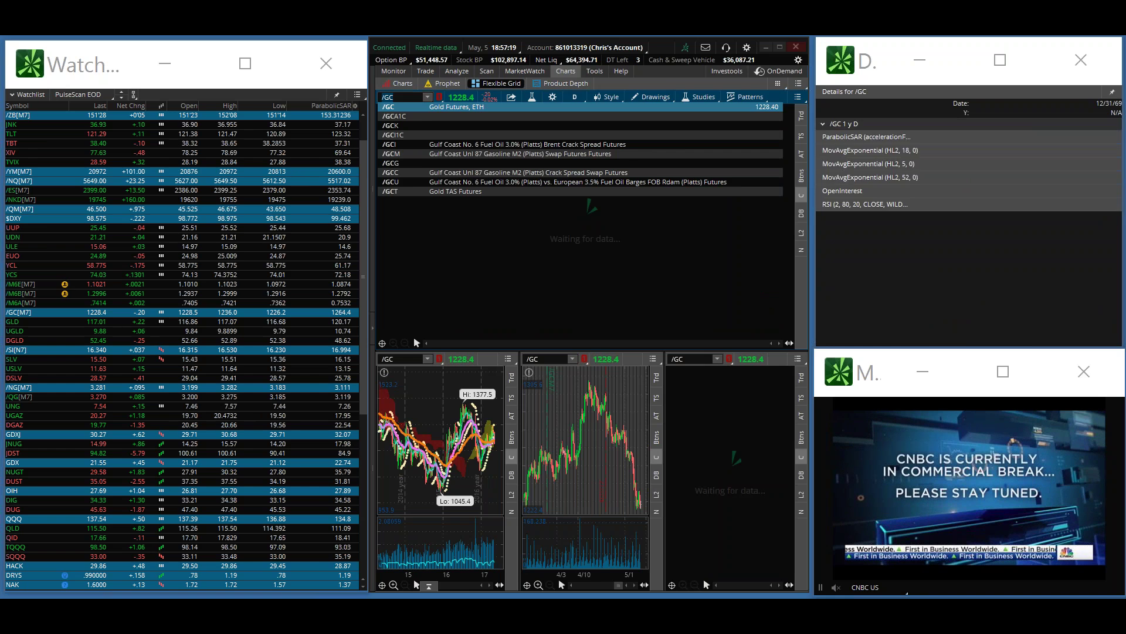
pyautogui.click(397, 347)
pyautogui.click(397, 346)
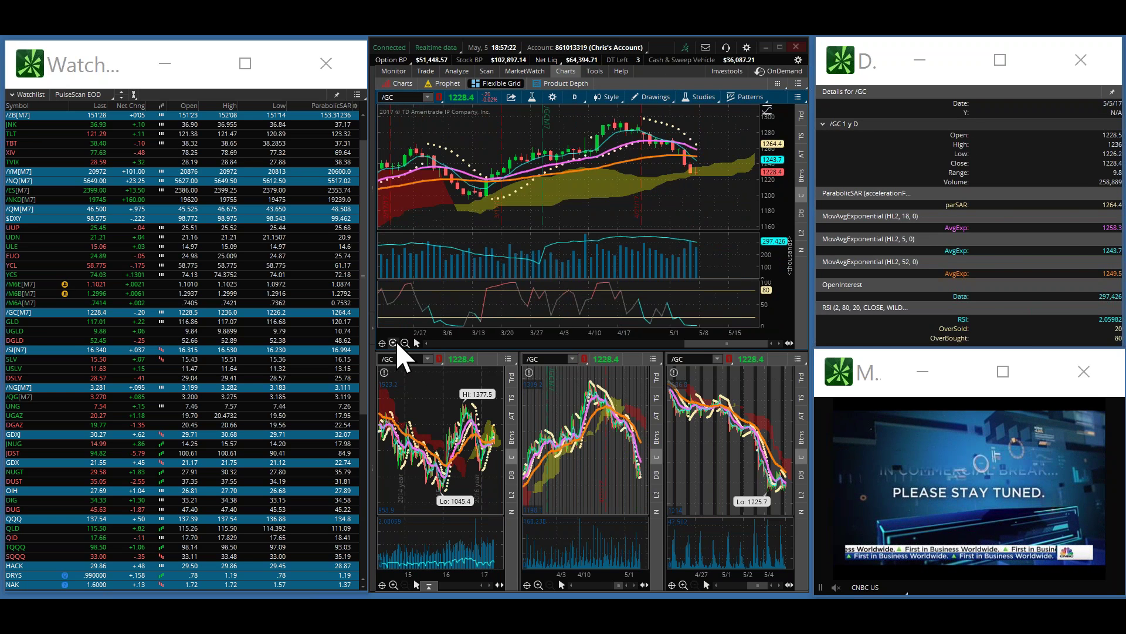
pyautogui.click(397, 346)
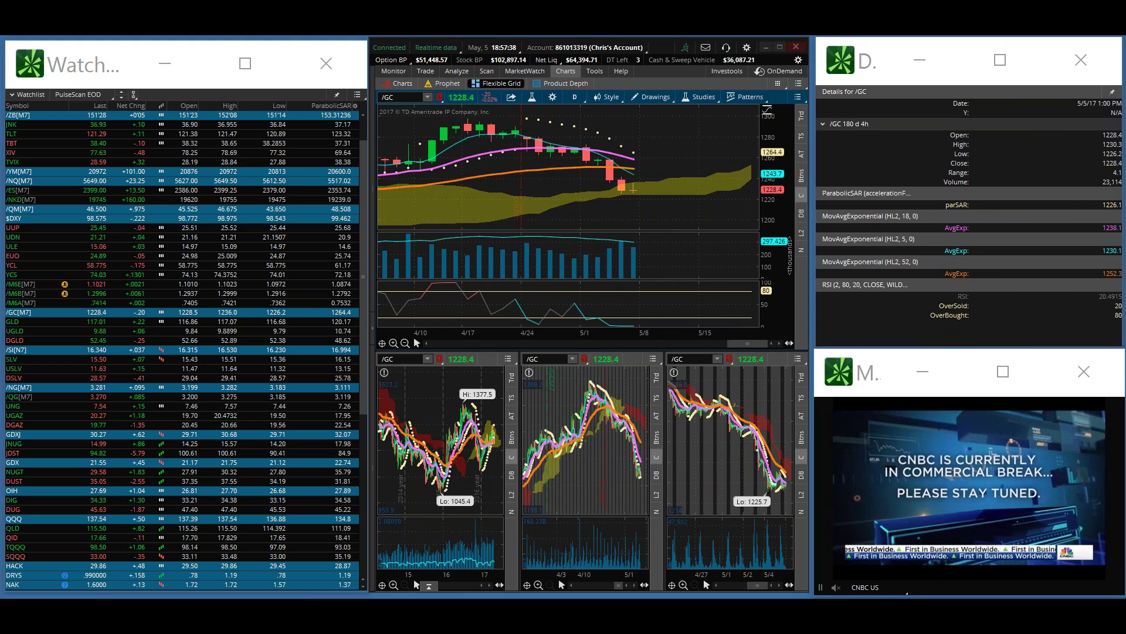
pyautogui.click(394, 585)
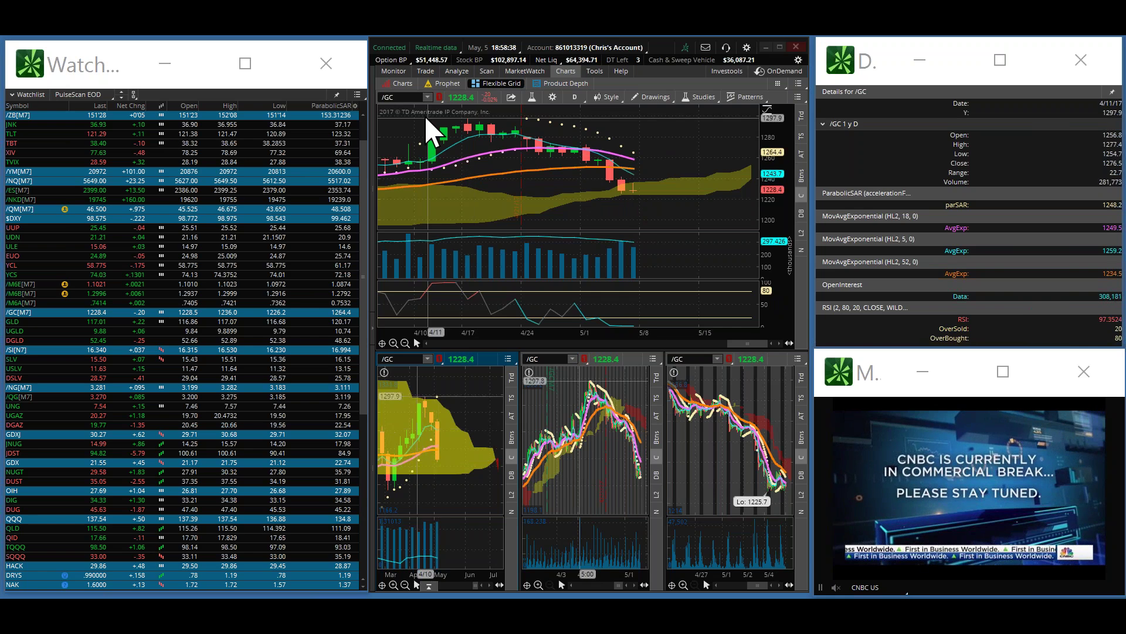
# Load silver futures /SI in the chart grid and zoom its daily chart in to late February onward
pyautogui.click(405, 99)
pyautogui.write('/')
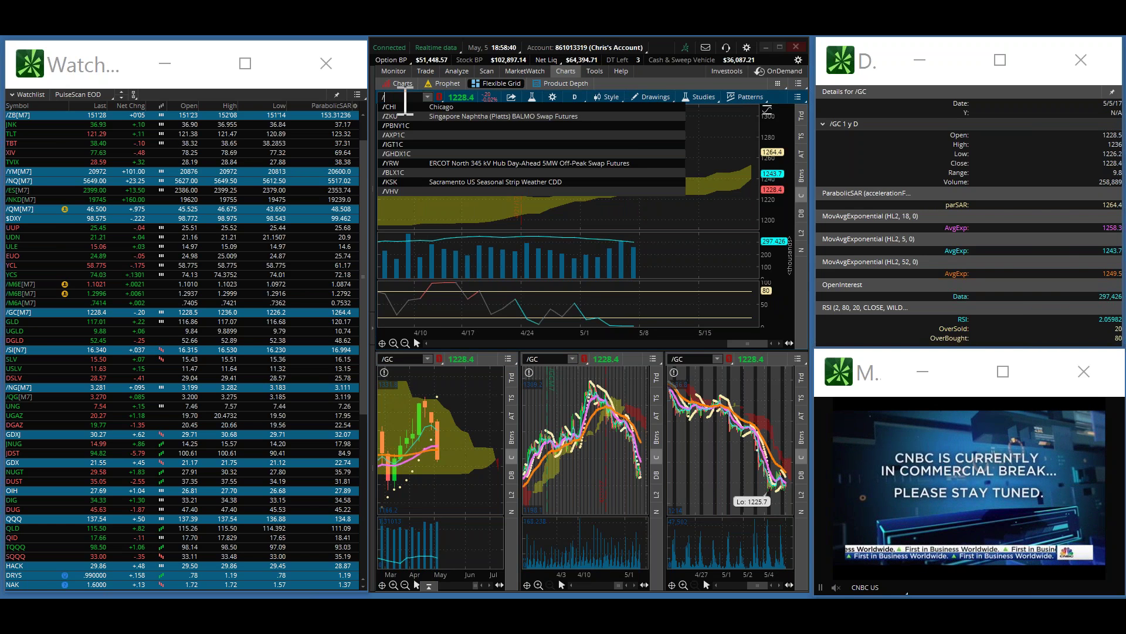
pyautogui.write('SI')
pyautogui.press('Return')
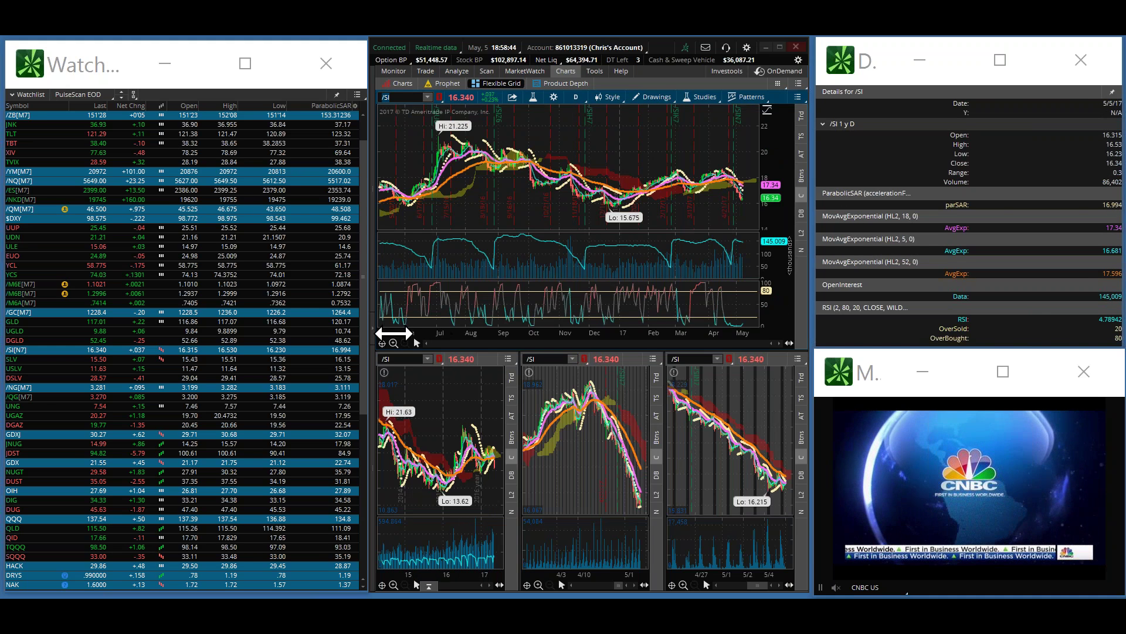
pyautogui.click(394, 344)
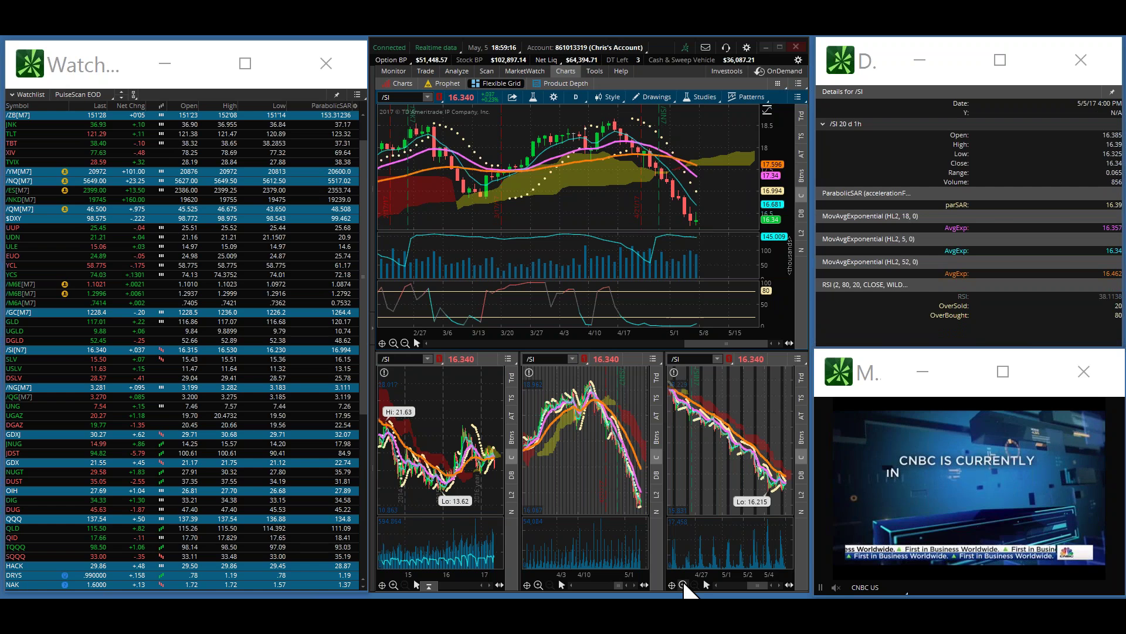
# Zoom the /SI hourly, four-hour and weekly charts in to their most recent candles
pyautogui.click(682, 582)
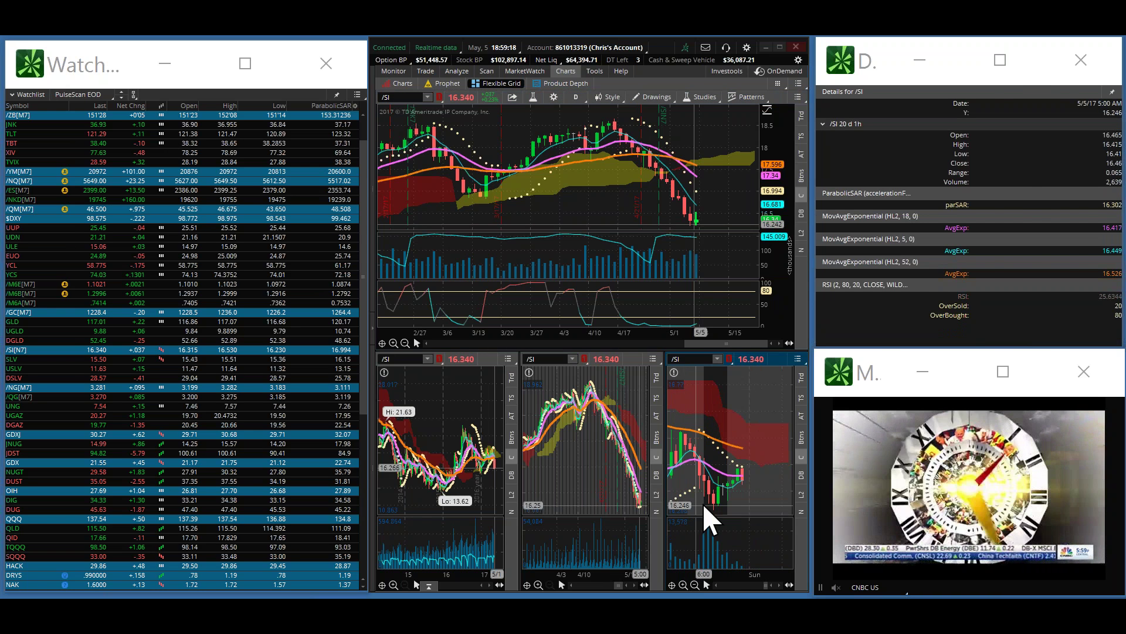
pyautogui.click(538, 584)
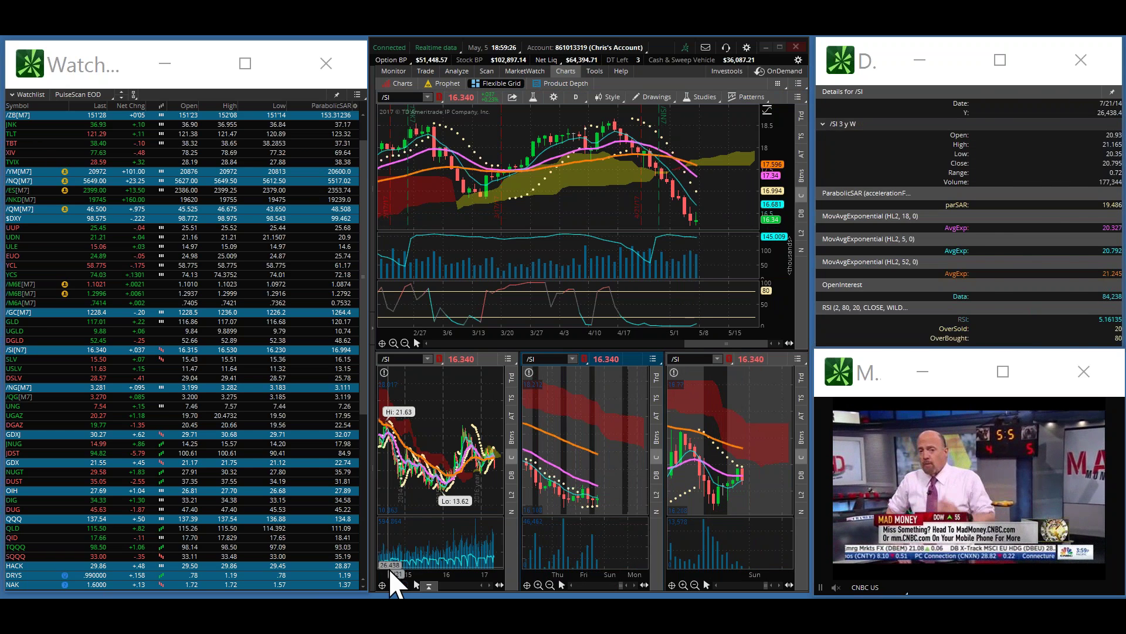
pyautogui.click(393, 581)
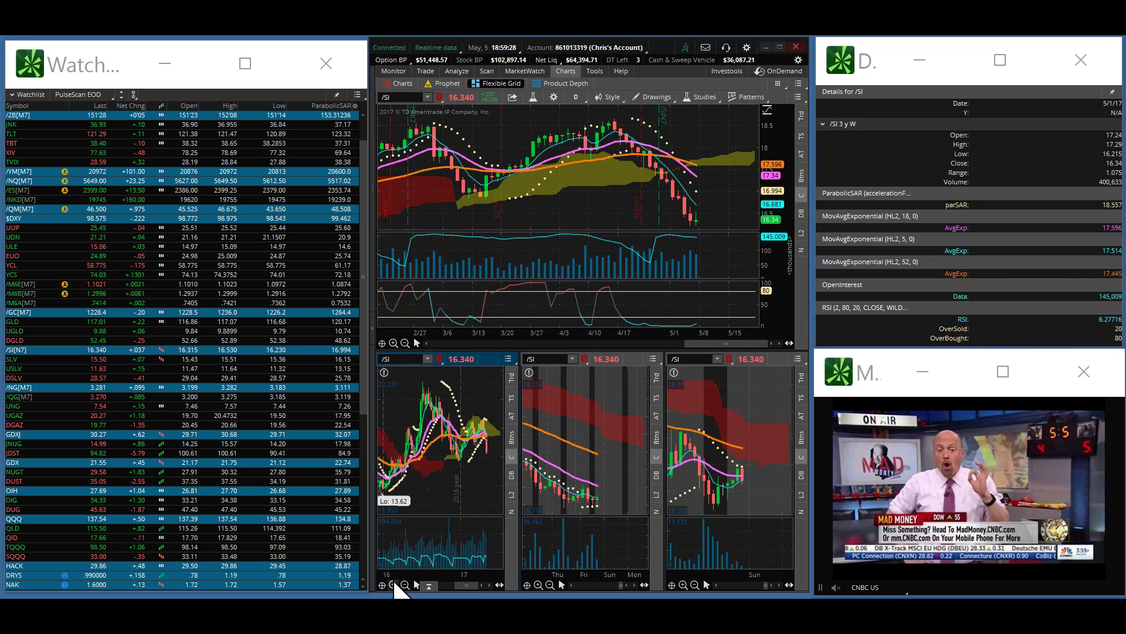
pyautogui.click(393, 581)
pyautogui.click(393, 581)
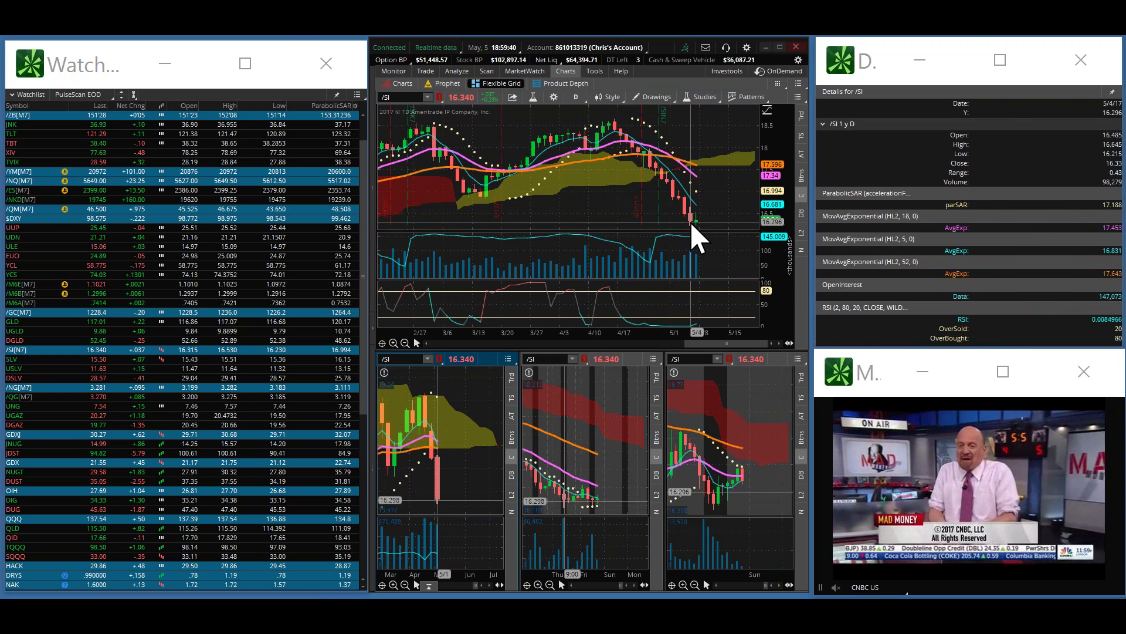
# Load GDX in the chart grid and zoom its daily chart in to the price action since early April
pyautogui.click(401, 98)
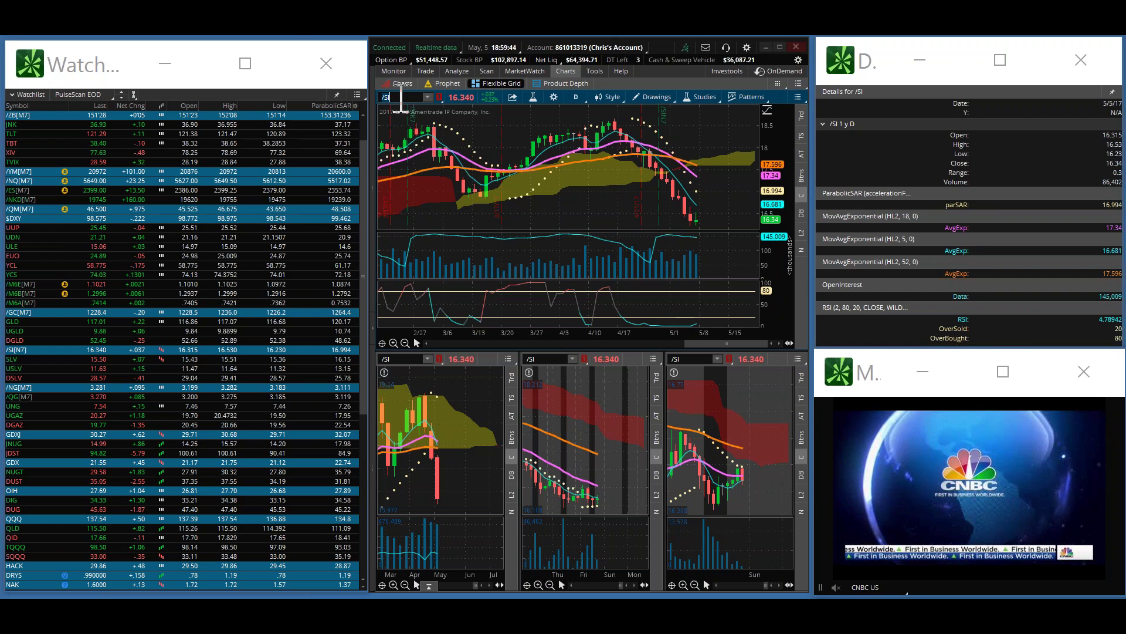
pyautogui.write('GDX')
pyautogui.press('Return')
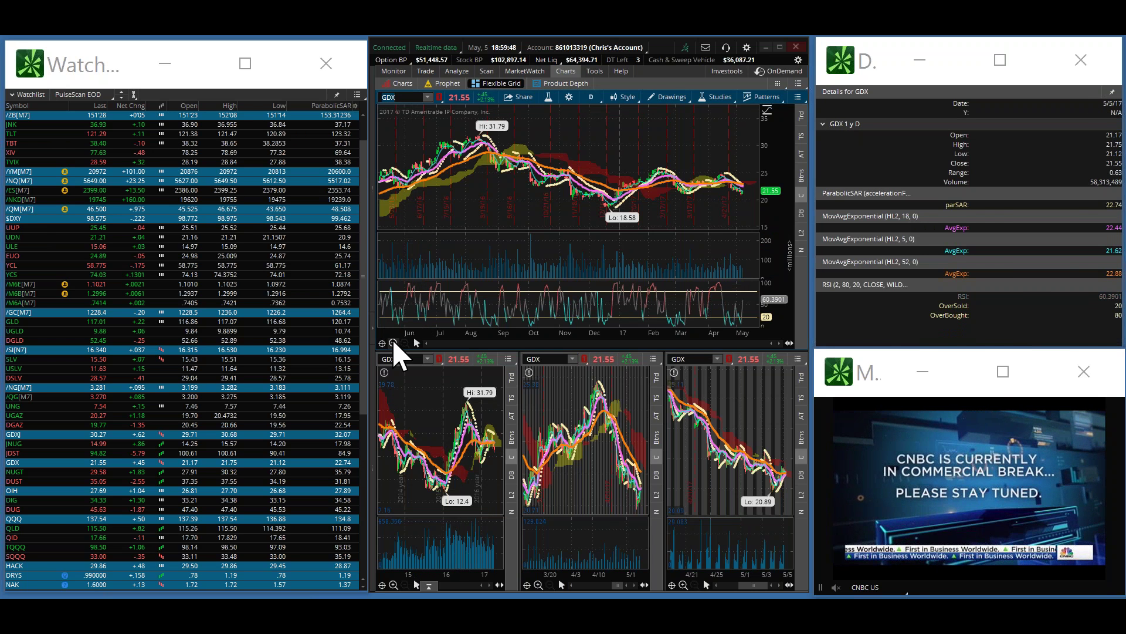
pyautogui.click(393, 343)
pyautogui.click(394, 343)
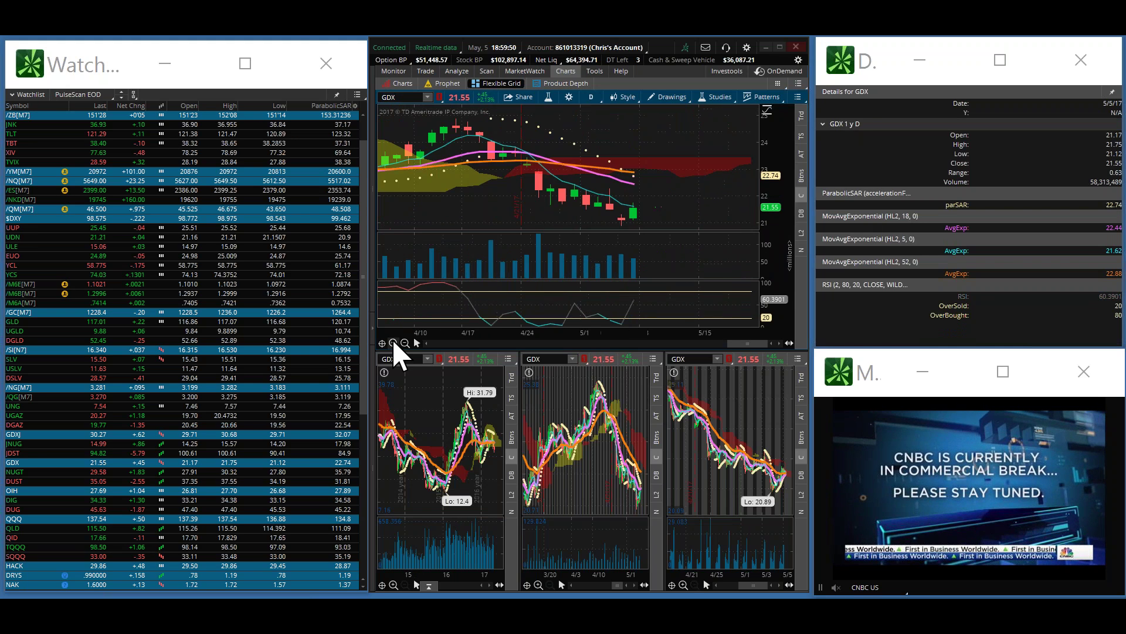
# Zoom the GDX hourly, four-hour and weekly charts in to their latest candles, keeping several days visible on the four-hour chart
pyautogui.click(683, 584)
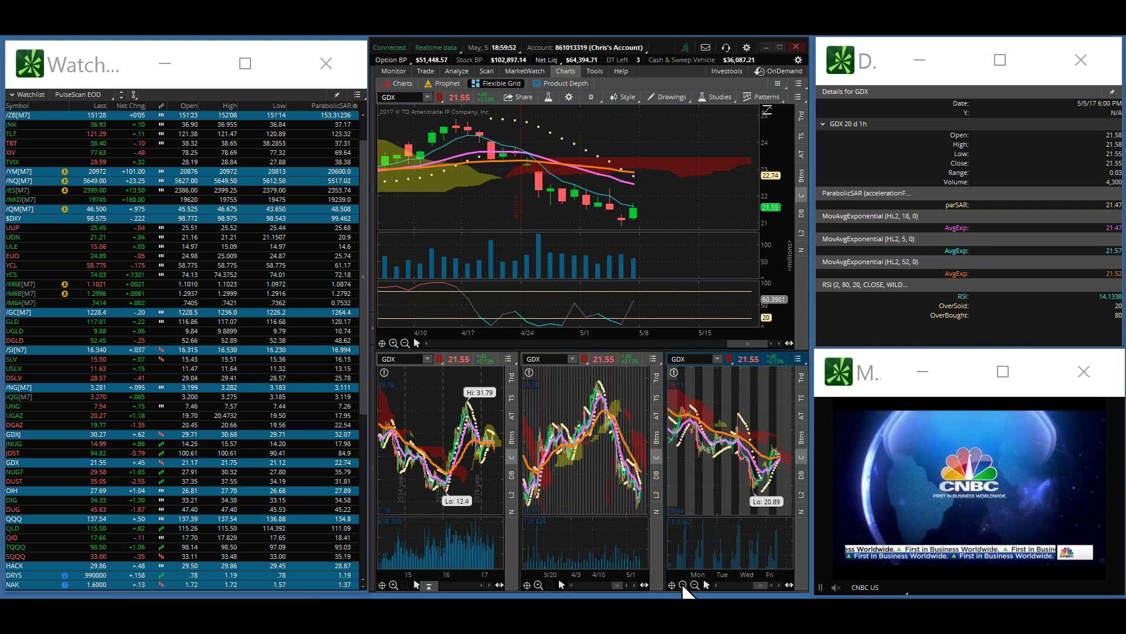
pyautogui.click(538, 585)
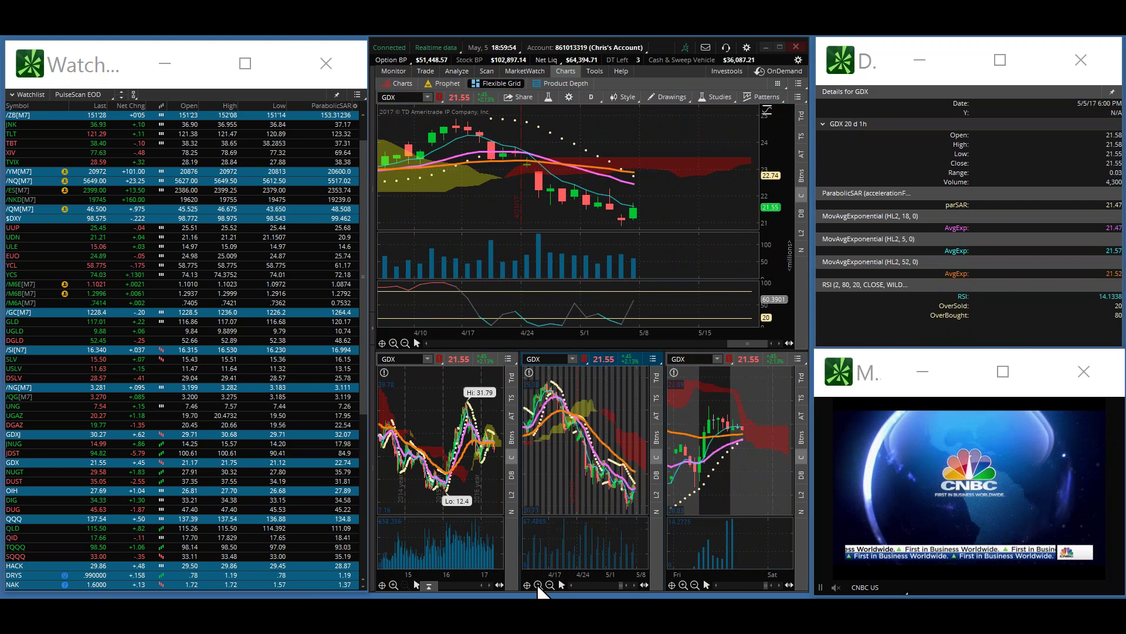
pyautogui.click(538, 585)
pyautogui.click(538, 585)
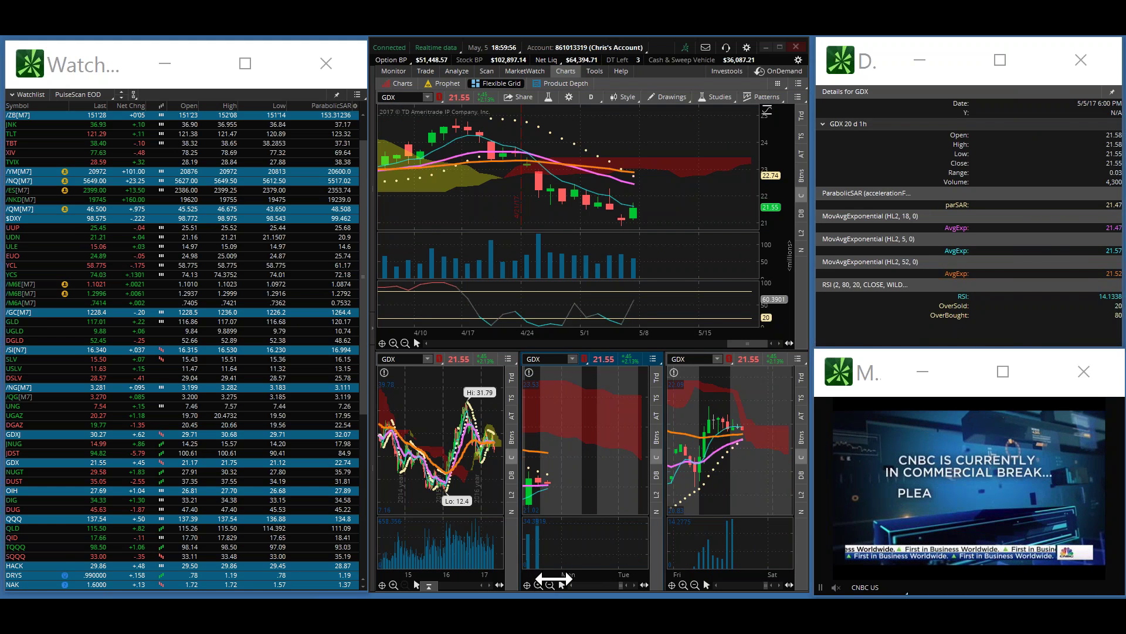
pyautogui.click(550, 585)
pyautogui.click(393, 585)
pyautogui.click(393, 585)
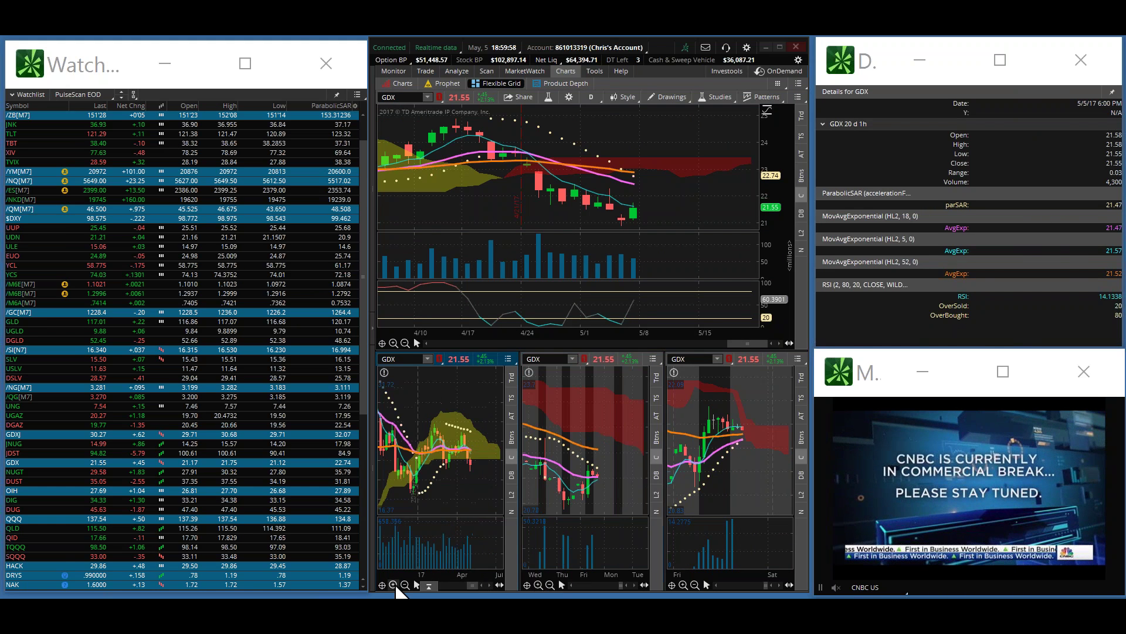
pyautogui.click(393, 585)
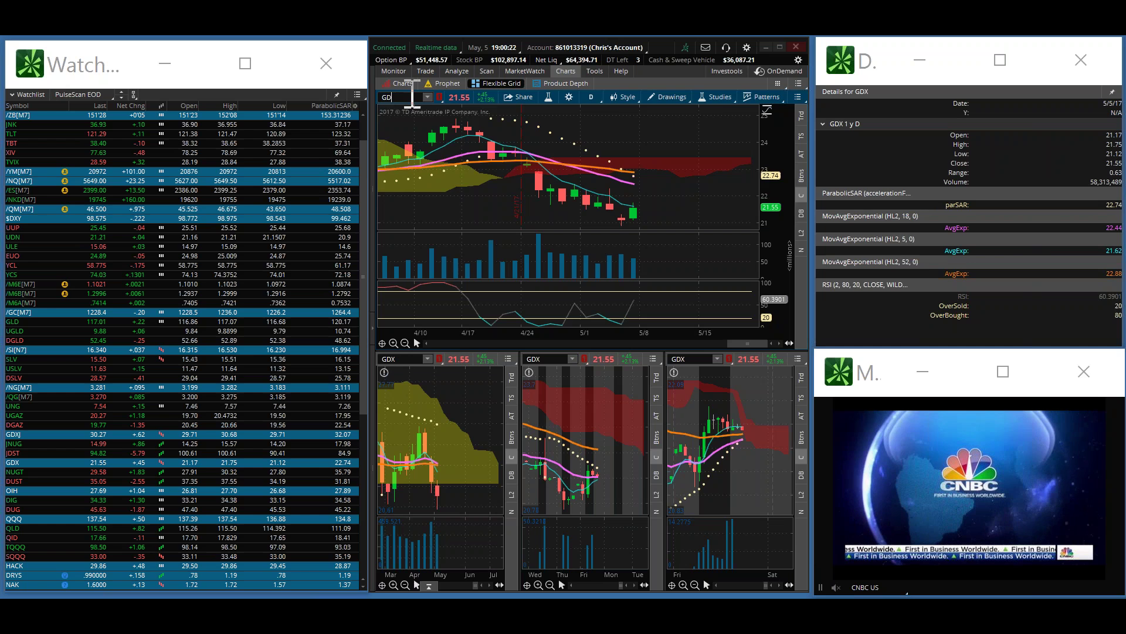
# Load GDXJ in the chart grid and zoom its daily chart in to the price action since early April
pyautogui.write('XJ')
pyautogui.press('Return')
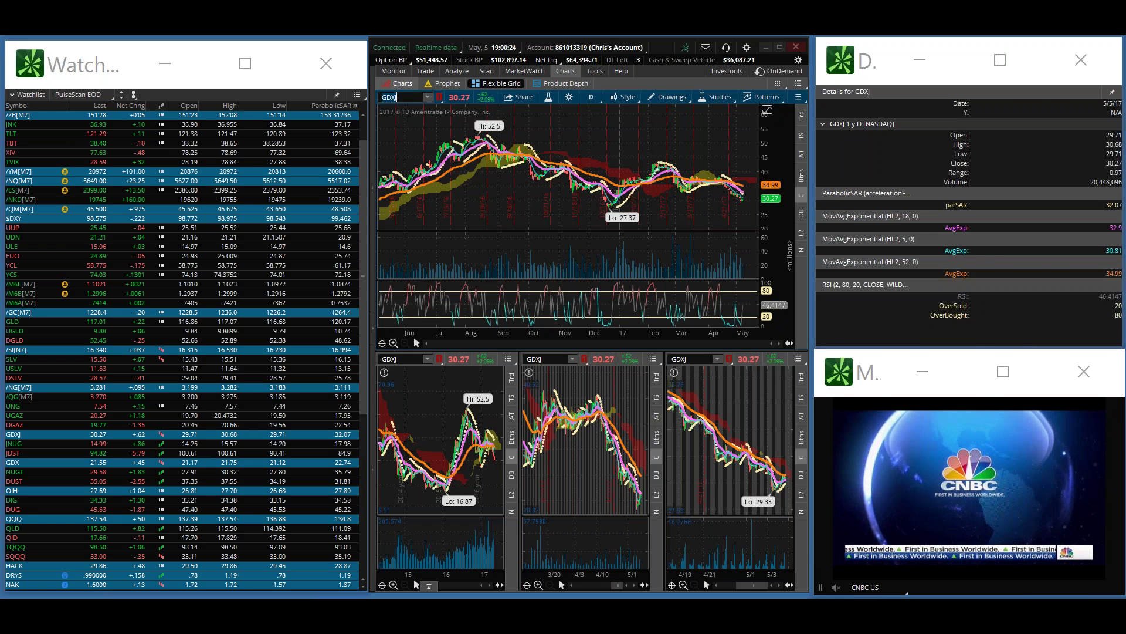
pyautogui.click(393, 343)
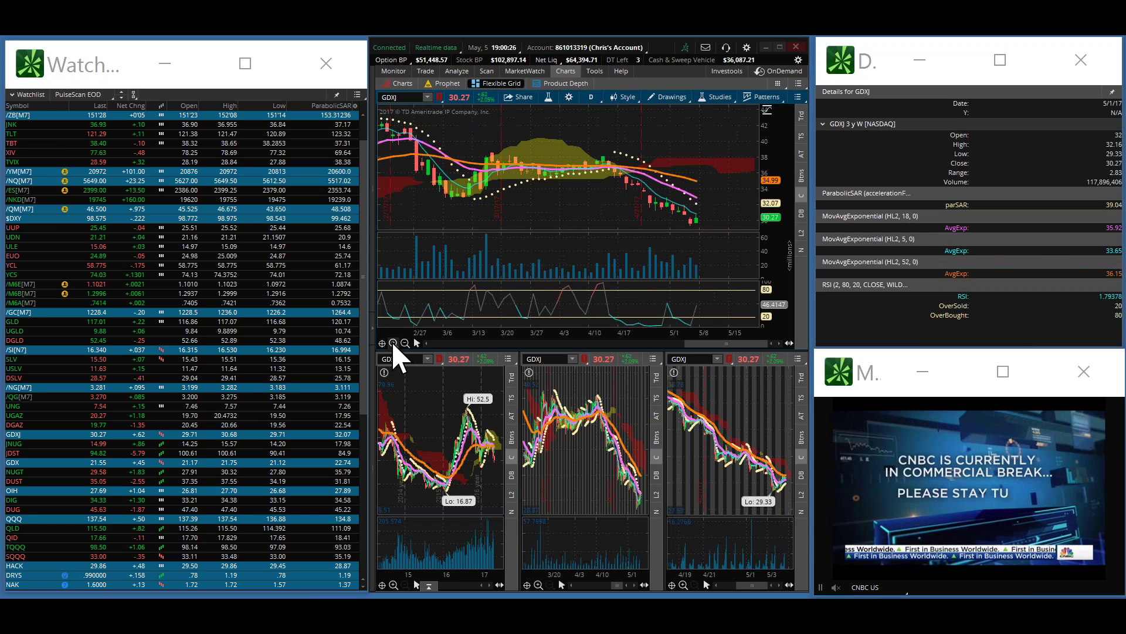
pyautogui.click(394, 343)
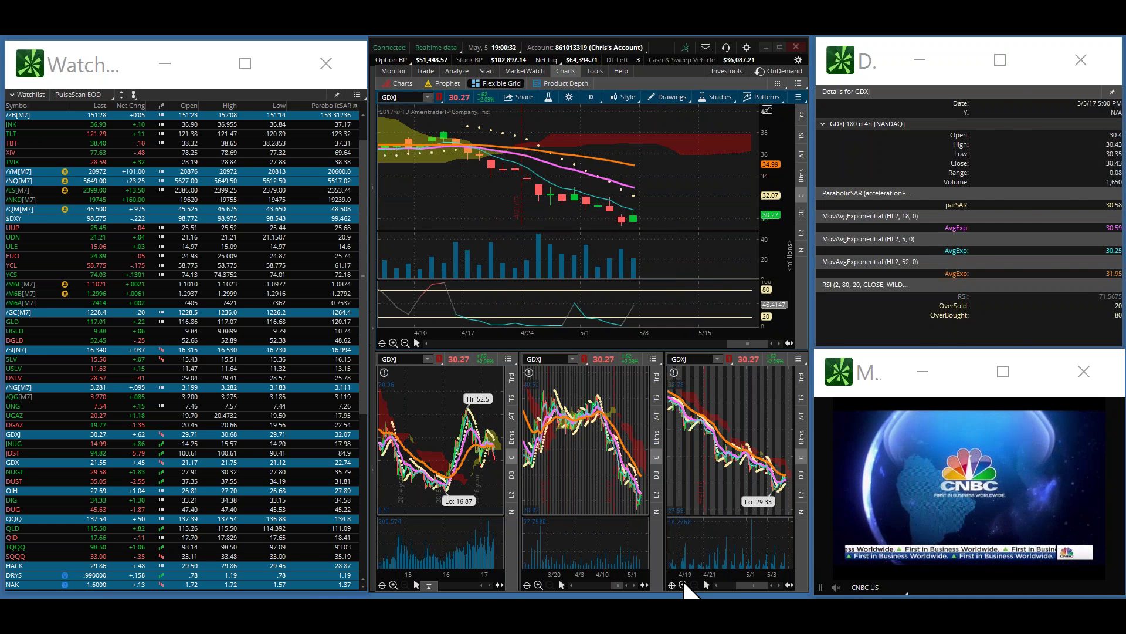
# Zoom the GDXJ hourly, four-hour and weekly charts in to their most recent candles
pyautogui.click(683, 585)
pyautogui.click(683, 585)
pyautogui.click(538, 584)
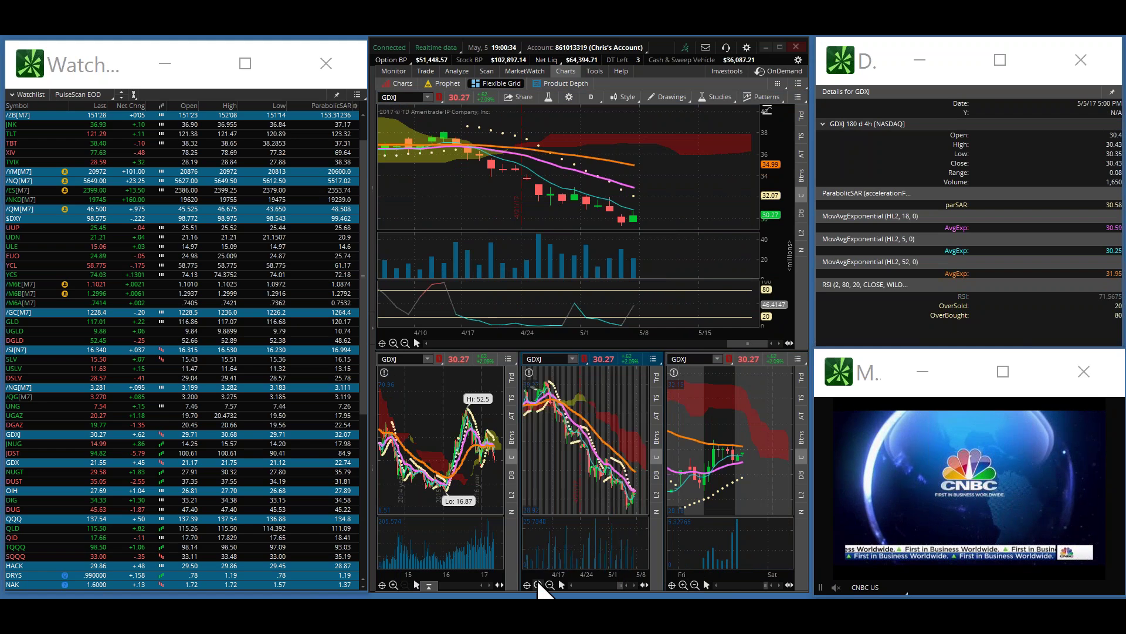
pyautogui.click(538, 584)
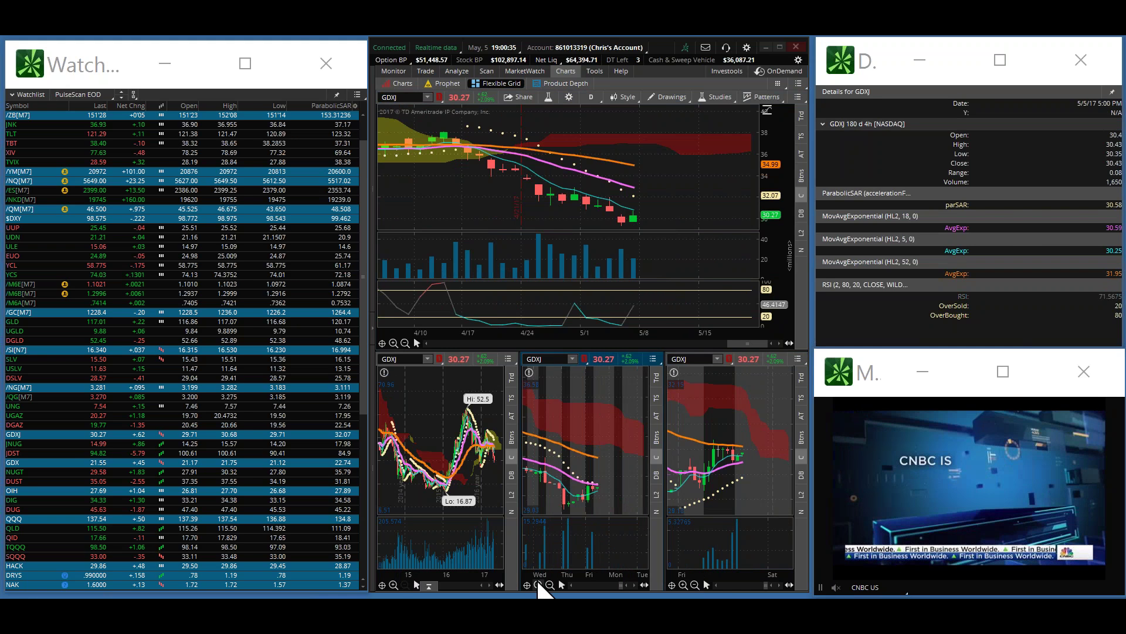
pyautogui.click(393, 584)
pyautogui.click(393, 585)
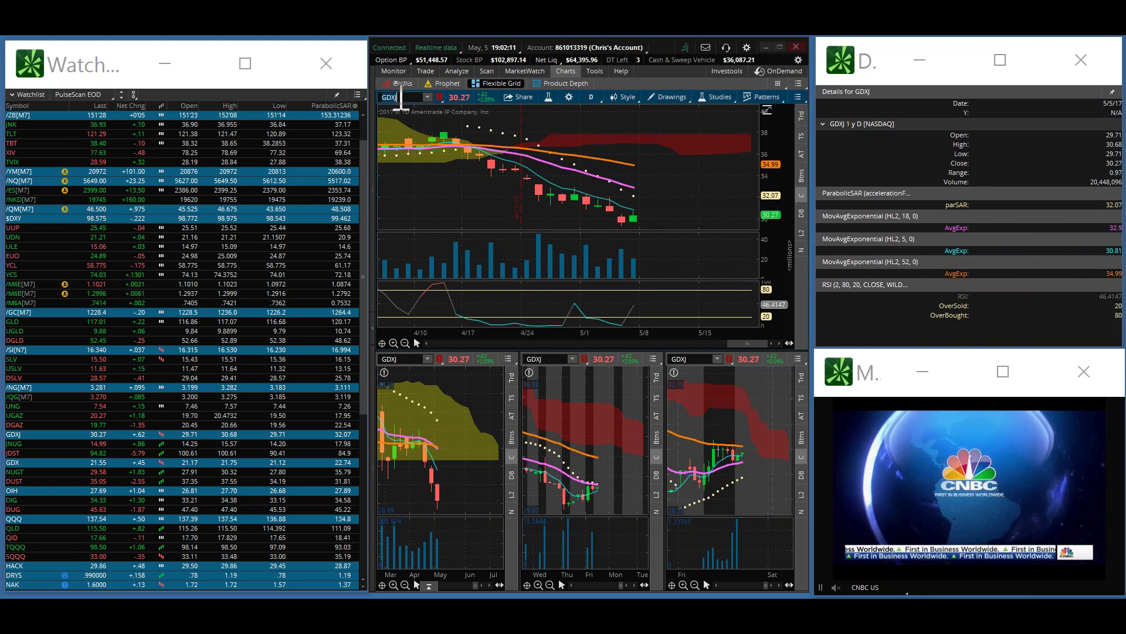
# Load the natural gas futures /NG in the chart grid and zoom the daily chart in to the price action since early April
pyautogui.write('N')
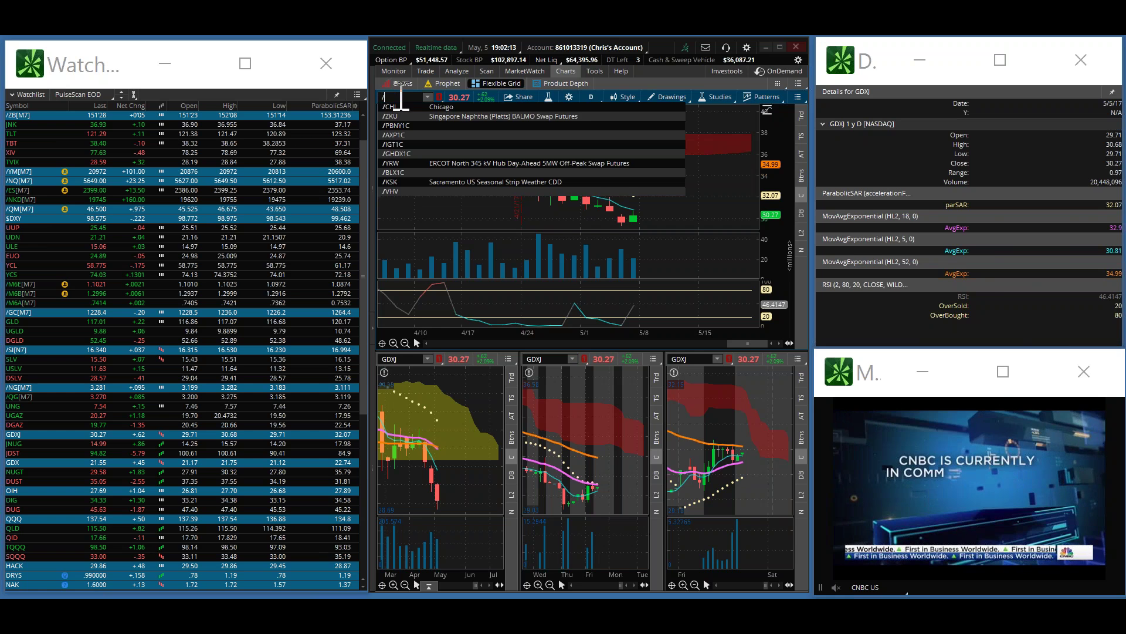
pyautogui.write('G')
pyautogui.press('Return')
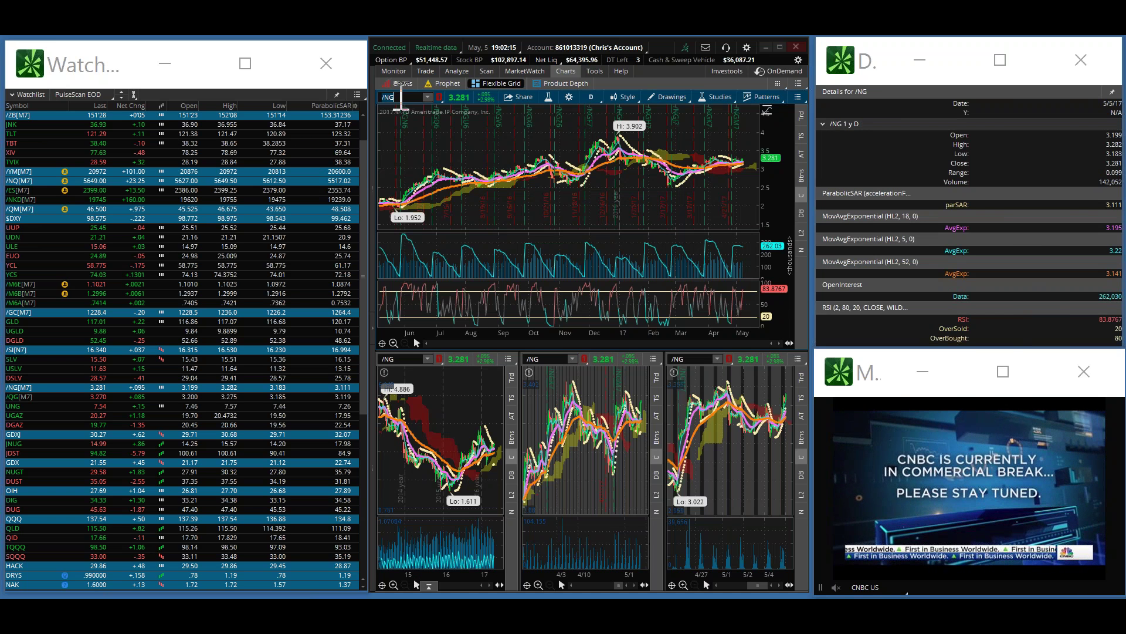
pyautogui.click(394, 343)
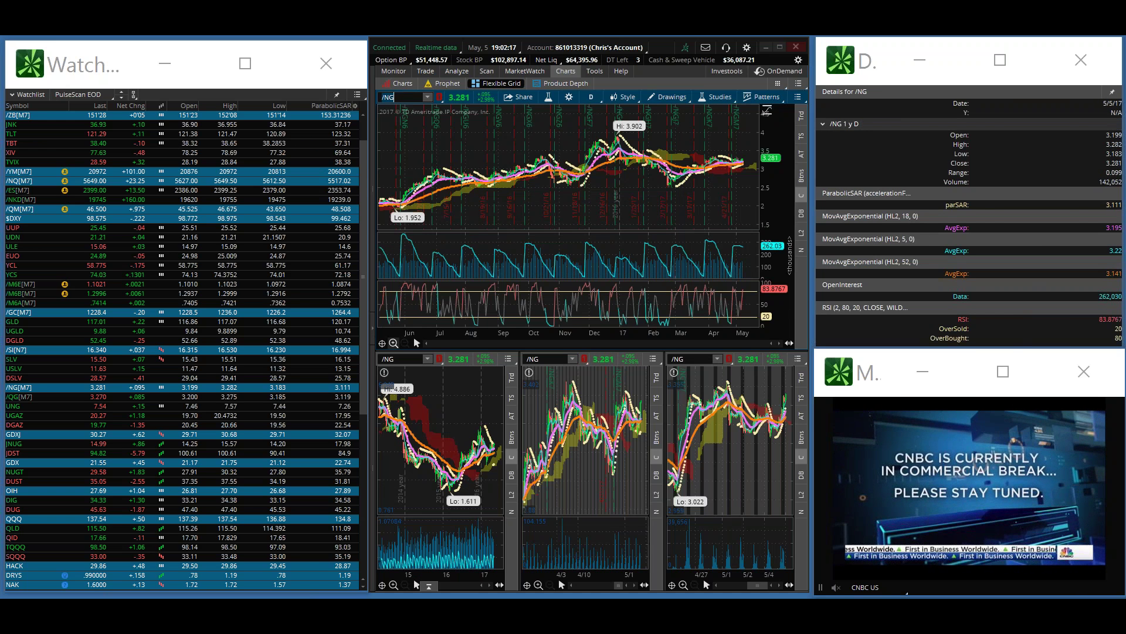
pyautogui.click(394, 344)
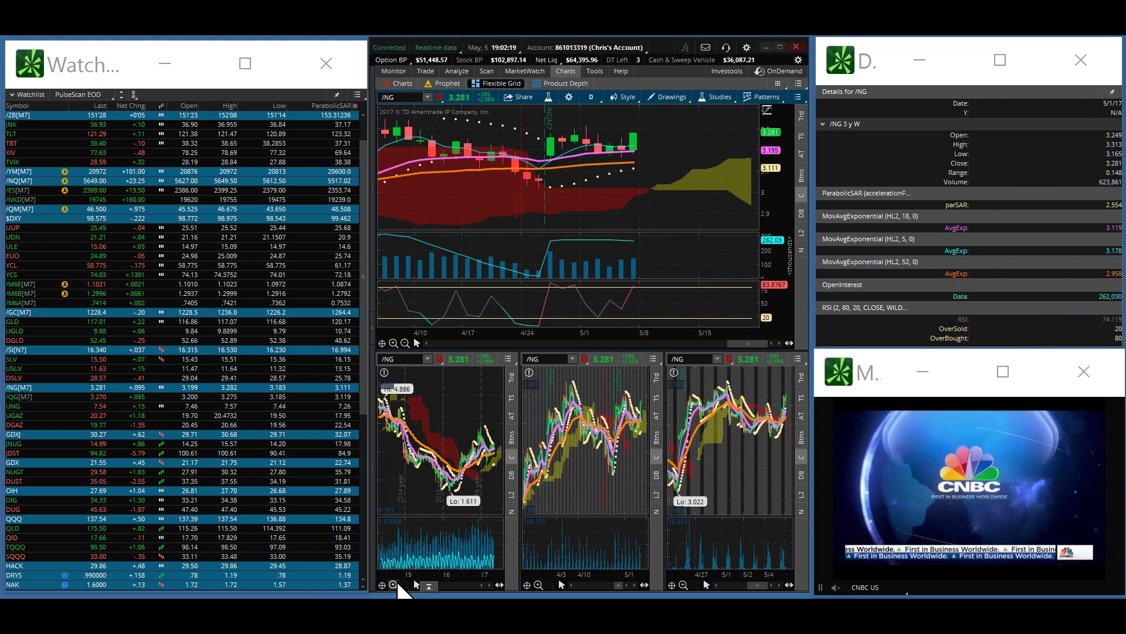
# Zoom the /NG weekly, four-hour and hourly charts in to their most recent candles
pyautogui.click(393, 584)
pyautogui.click(393, 584)
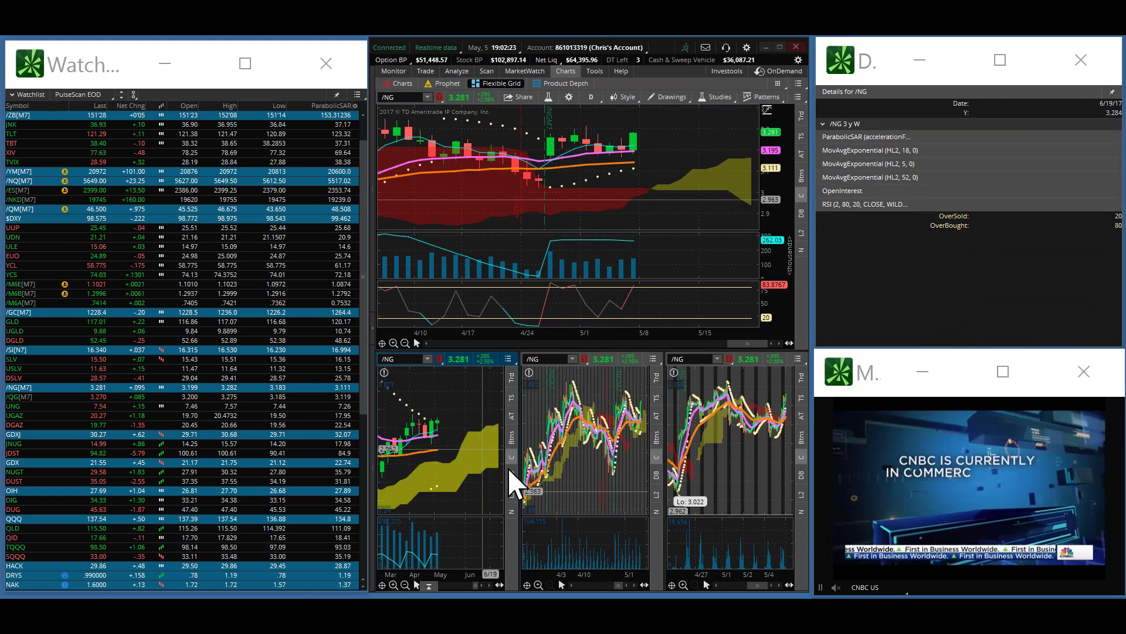
pyautogui.click(539, 584)
pyautogui.click(539, 585)
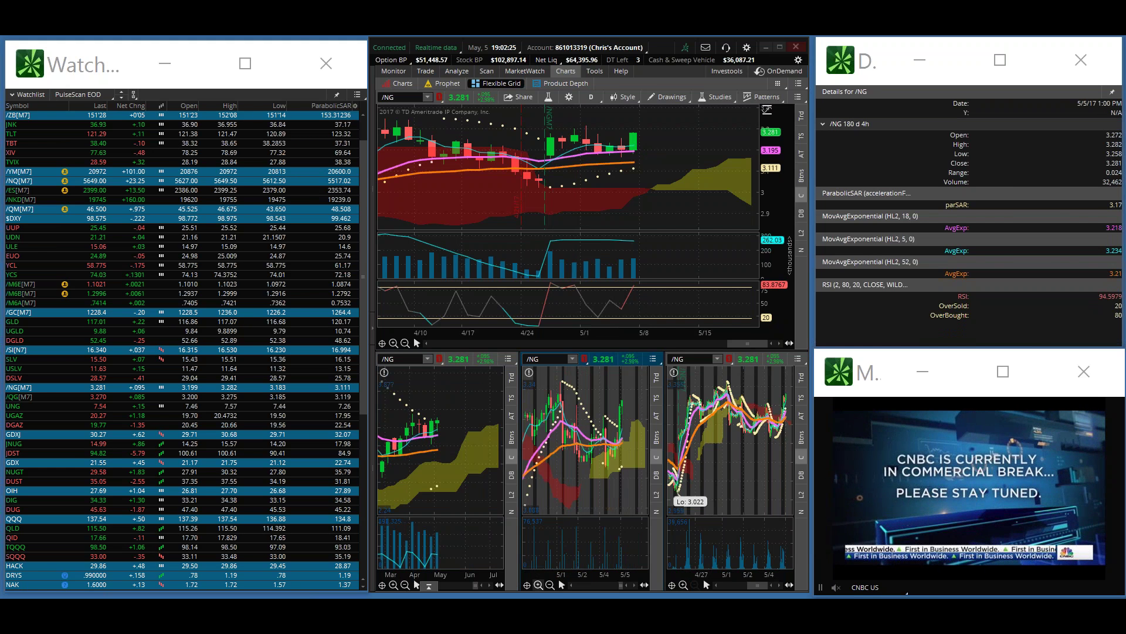
pyautogui.click(683, 584)
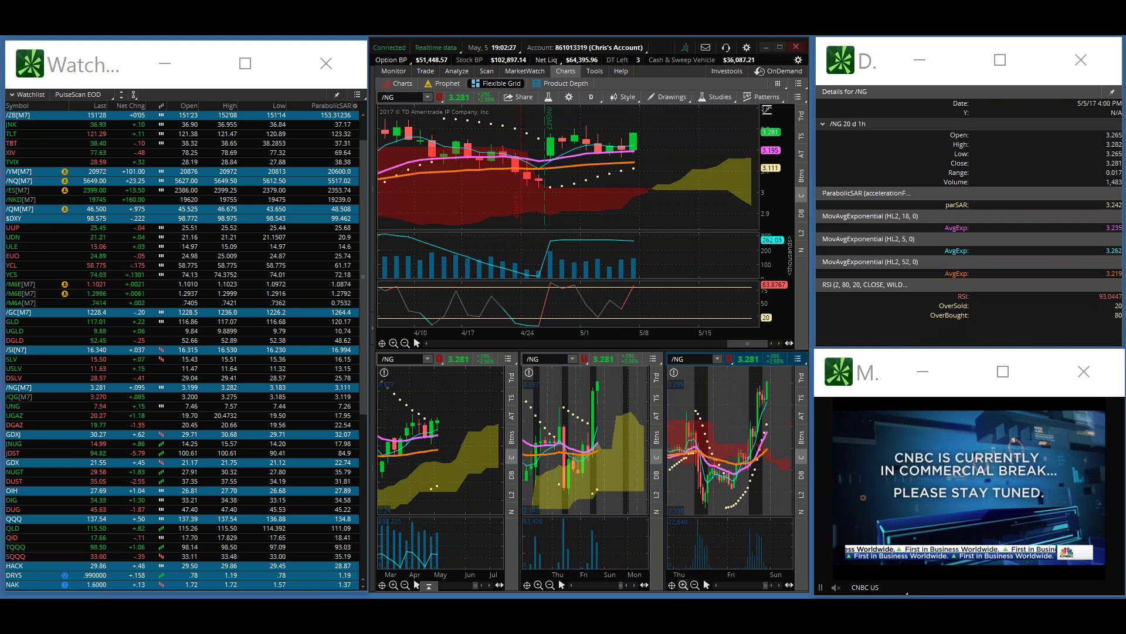
pyautogui.click(683, 585)
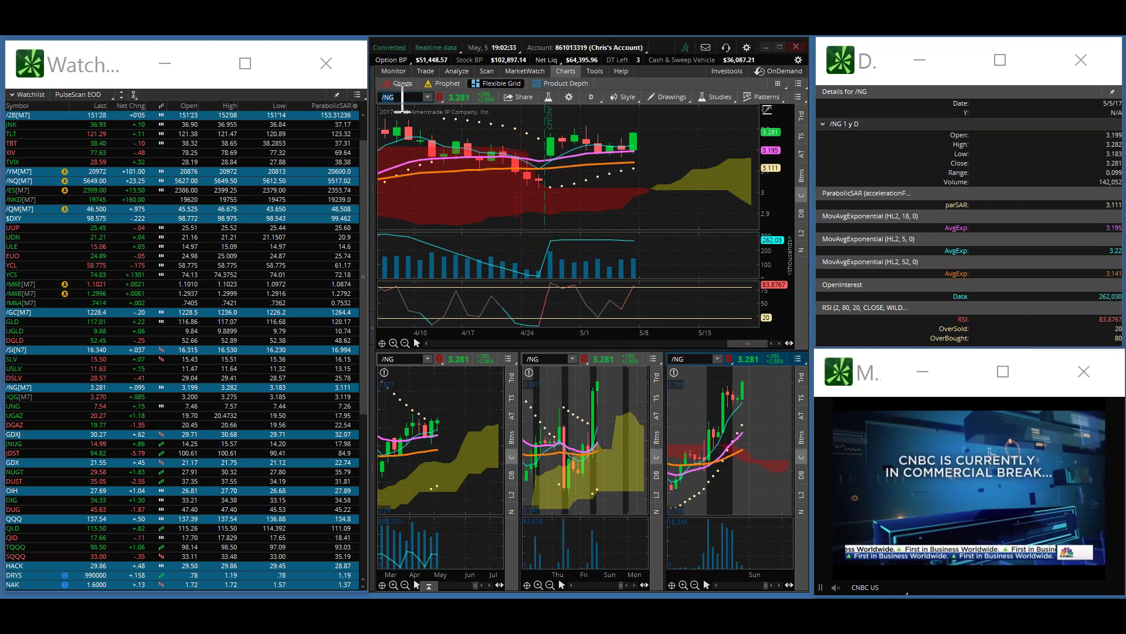
# Load UGAZ in the chart grid and zoom its hourly chart in to the latest candles
pyautogui.press('Return')
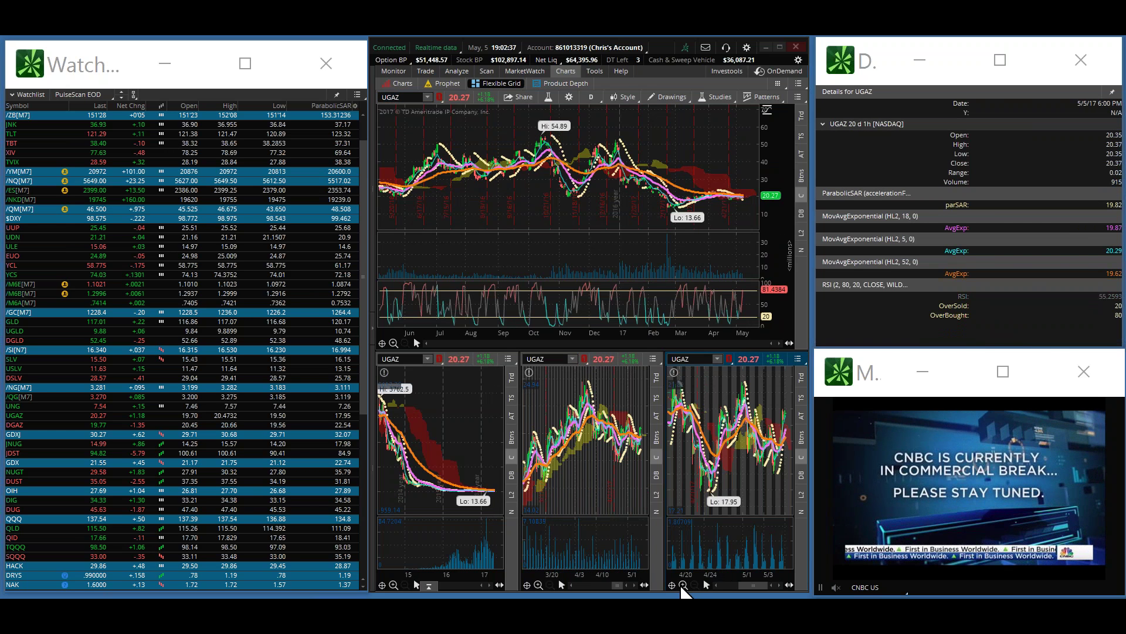
pyautogui.click(683, 585)
pyautogui.click(683, 585)
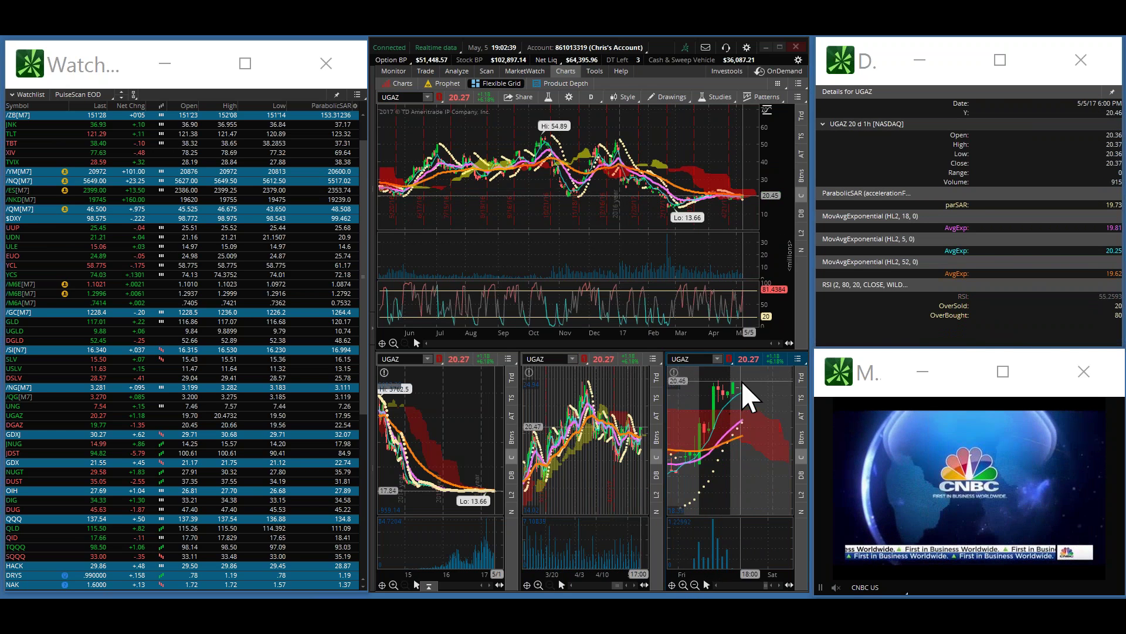
# Zoom the UGAZ four-hour and weekly charts in to their latest candles and the daily chart to the period since early April
pyautogui.click(536, 584)
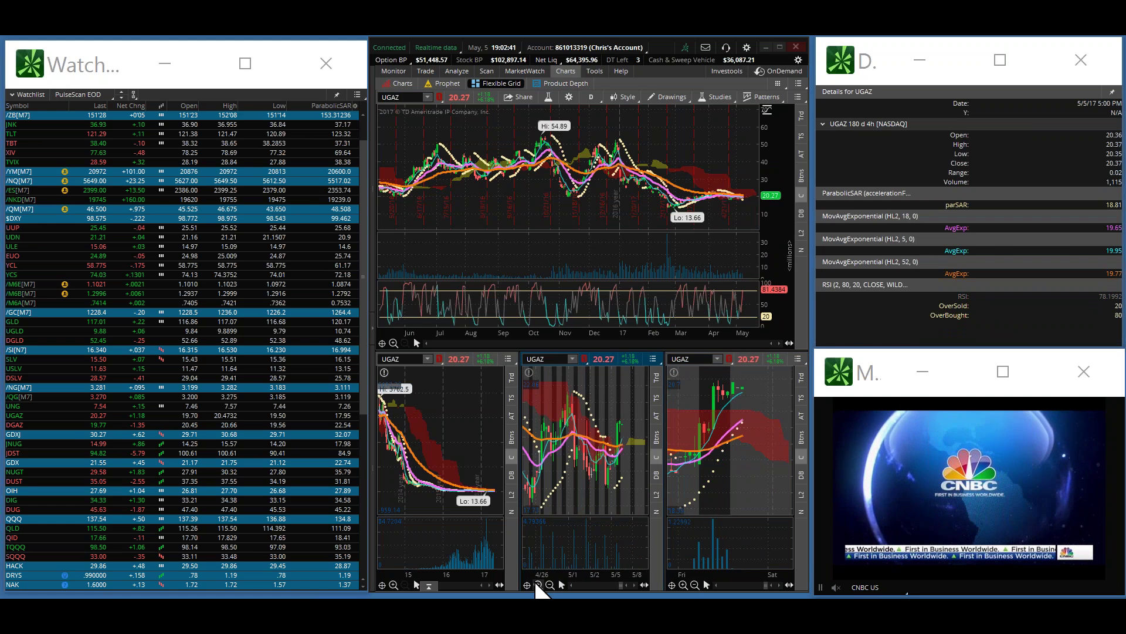
pyautogui.click(537, 583)
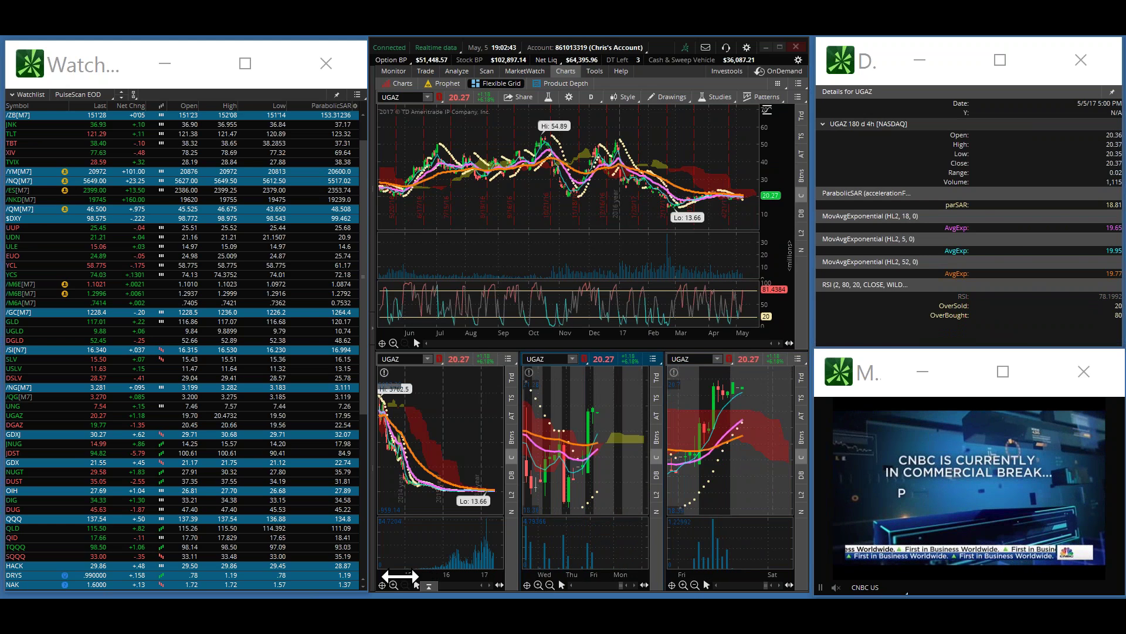
pyautogui.click(393, 584)
pyautogui.click(393, 585)
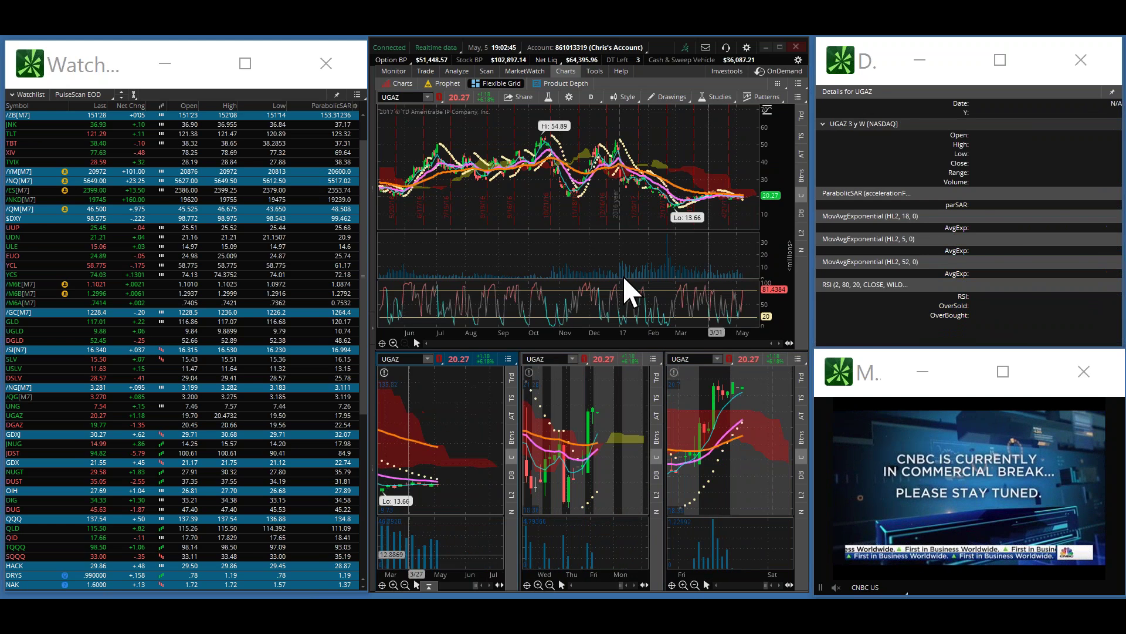
pyautogui.click(394, 343)
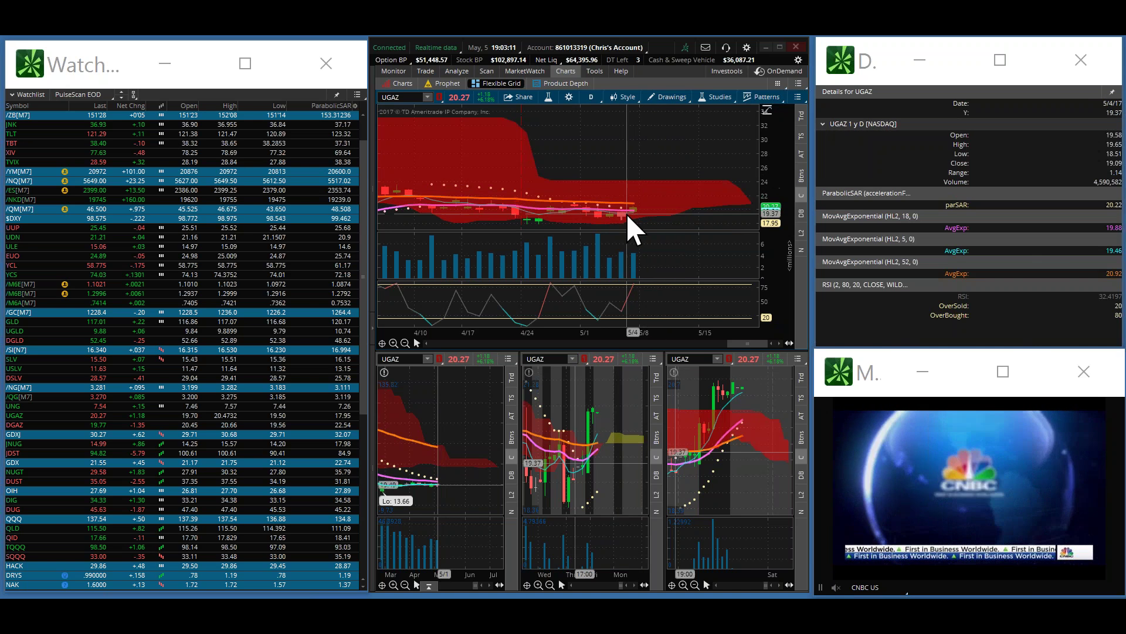
# Load the crude oil futures /QM in the chart grid and zoom the daily chart in to the price action since early April
pyautogui.click(407, 98)
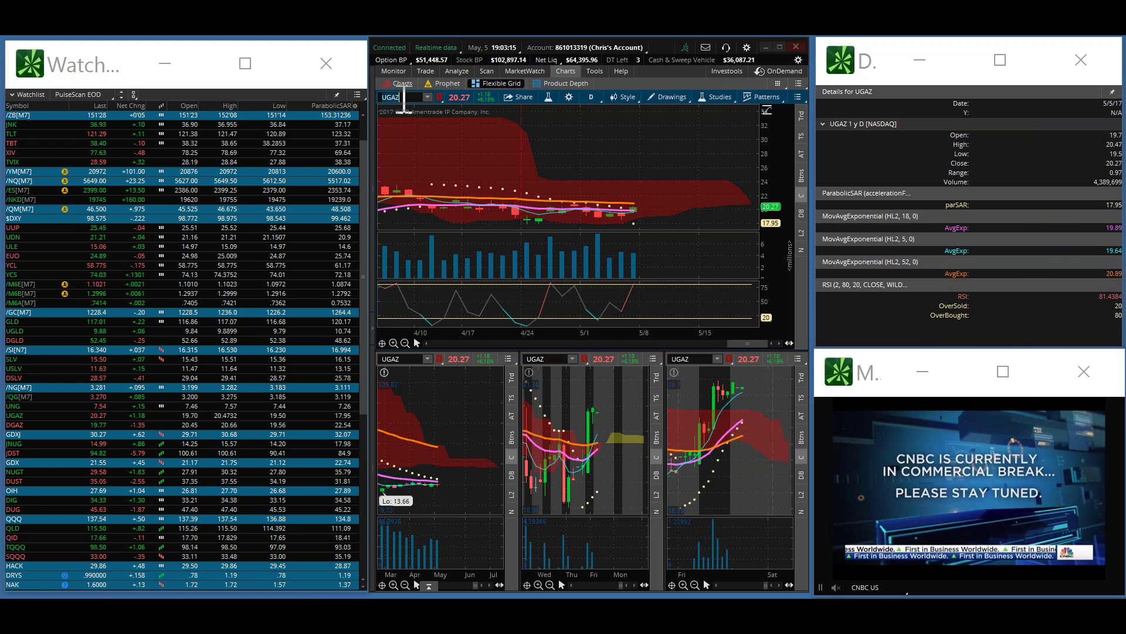
pyautogui.write('/QM')
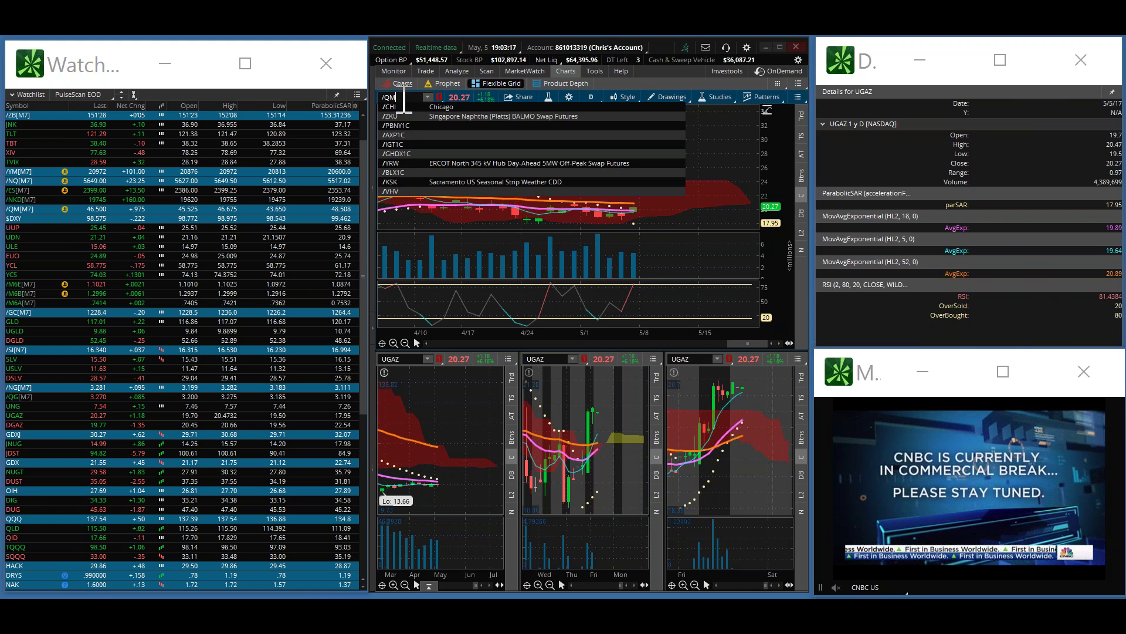
pyautogui.press('Return')
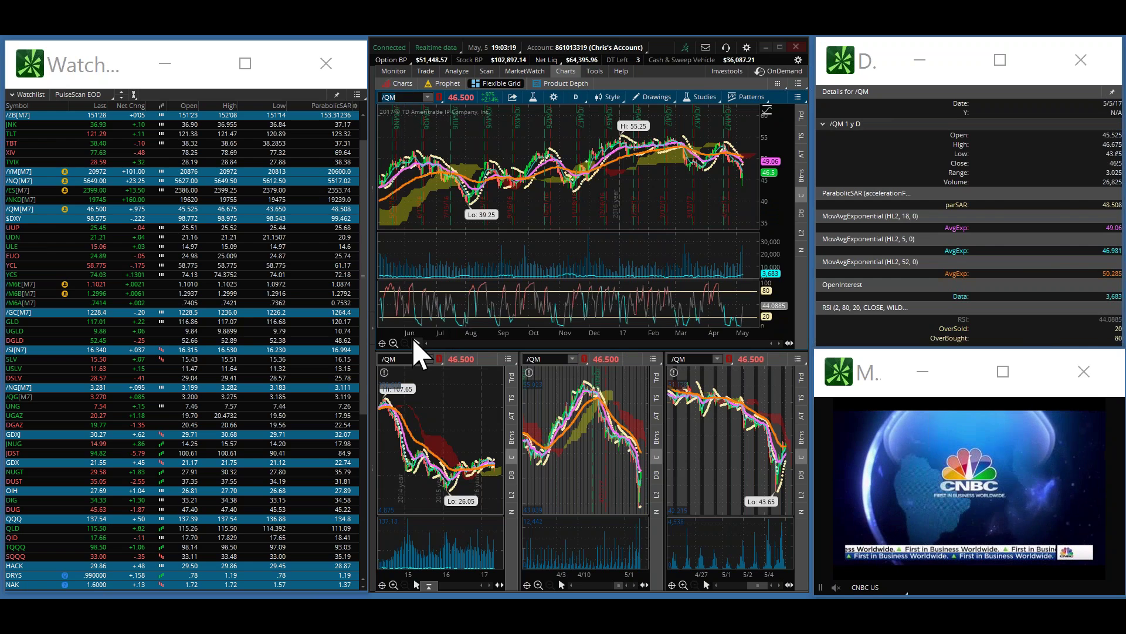
pyautogui.click(394, 342)
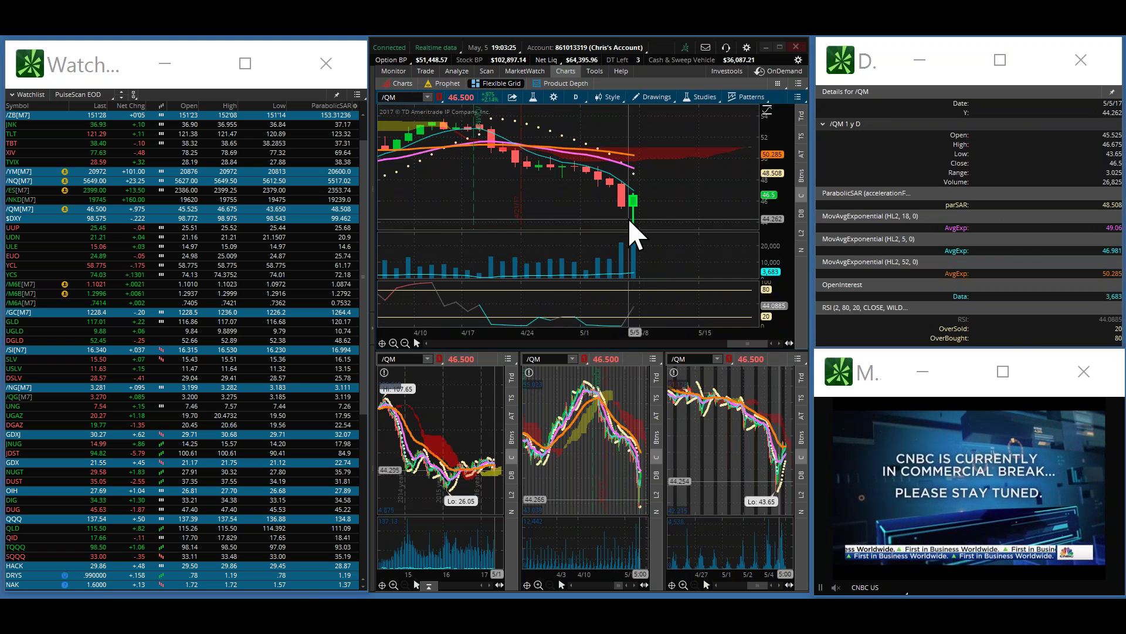
# Zoom the /QM hourly, four-hour and weekly charts in to their most recent candles
pyautogui.click(683, 585)
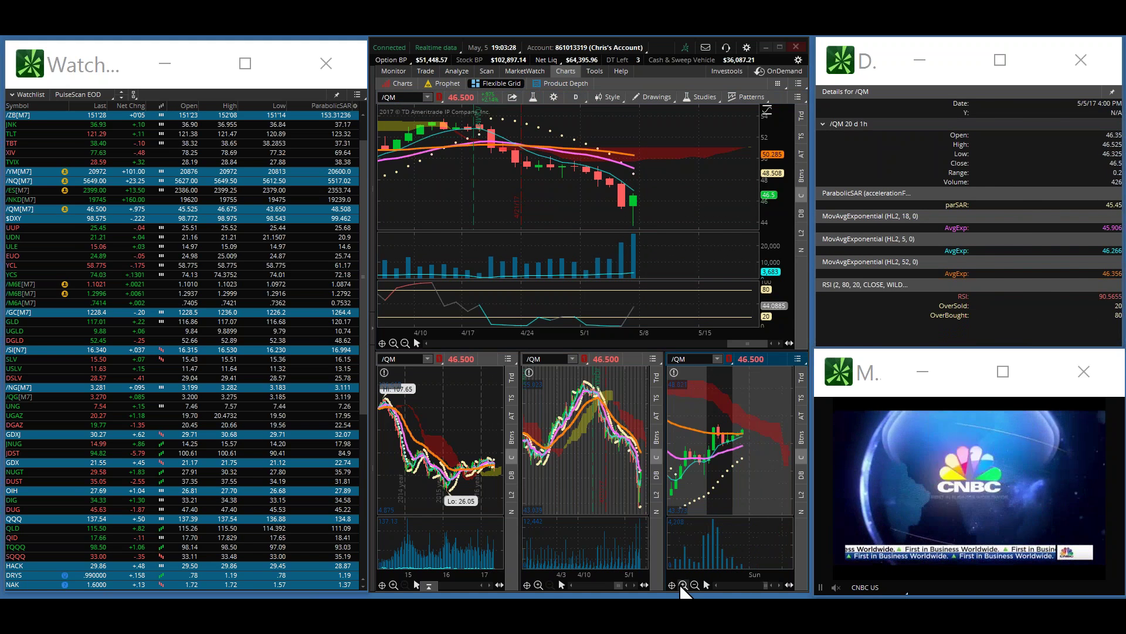
pyautogui.click(538, 584)
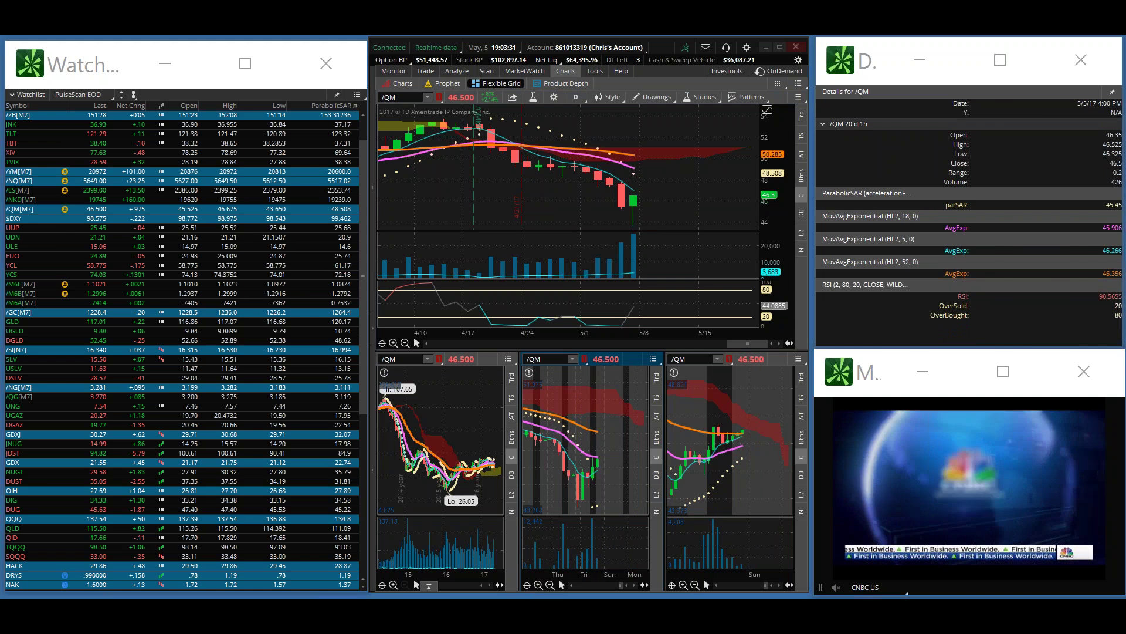
pyautogui.click(393, 584)
pyautogui.click(393, 583)
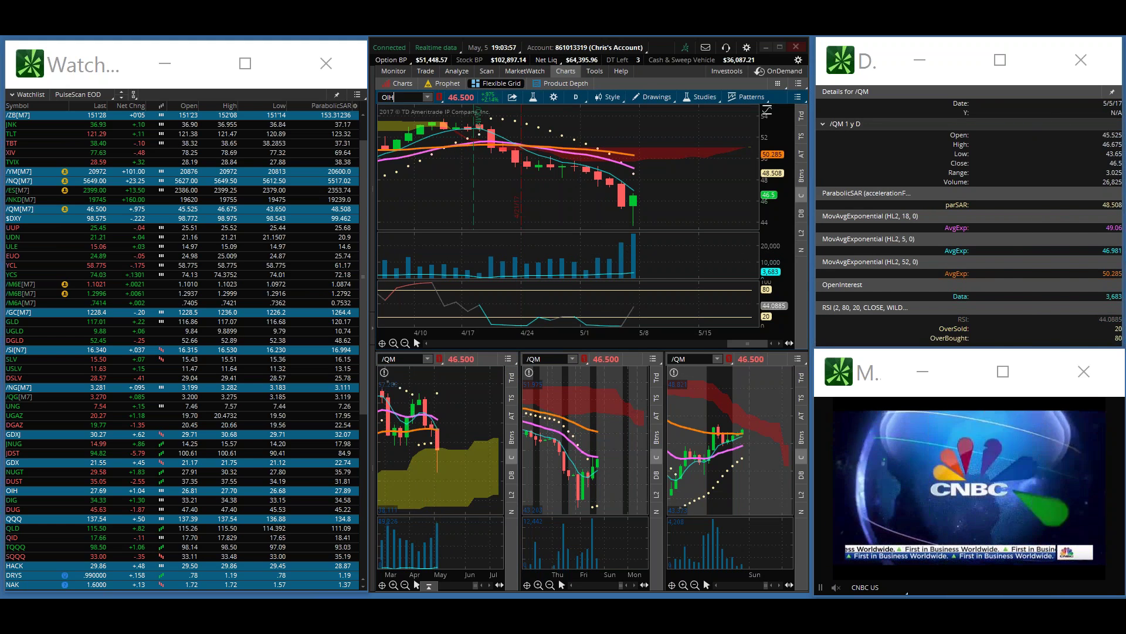
# Load OIH in the chart grid and zoom its daily chart in to the price action since early April
pyautogui.press('Return')
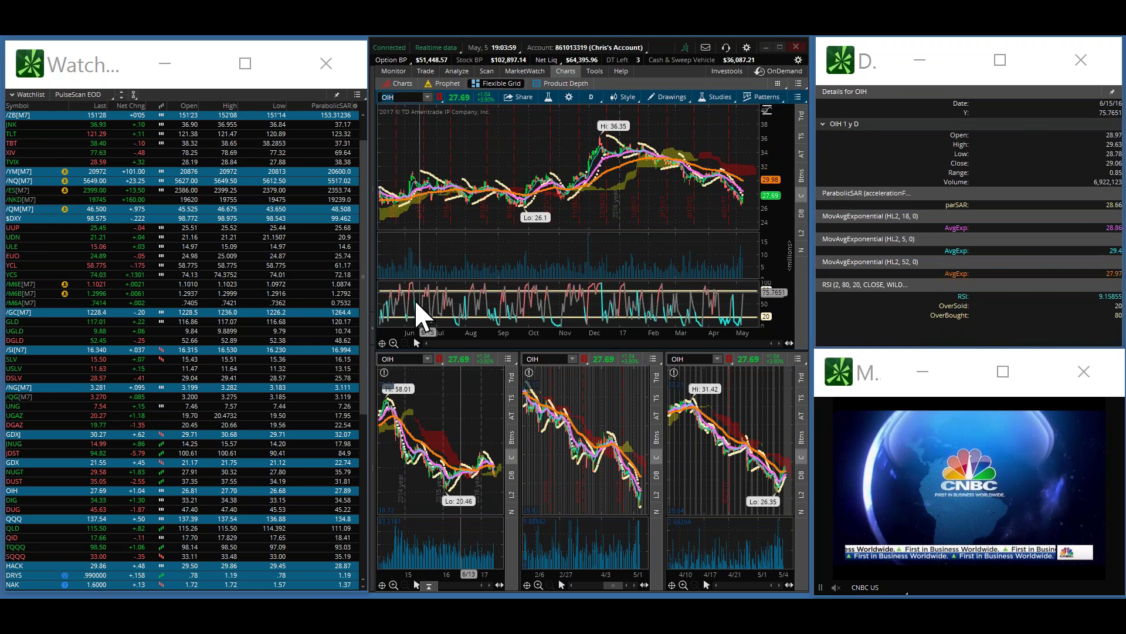
pyautogui.click(393, 343)
pyautogui.click(393, 343)
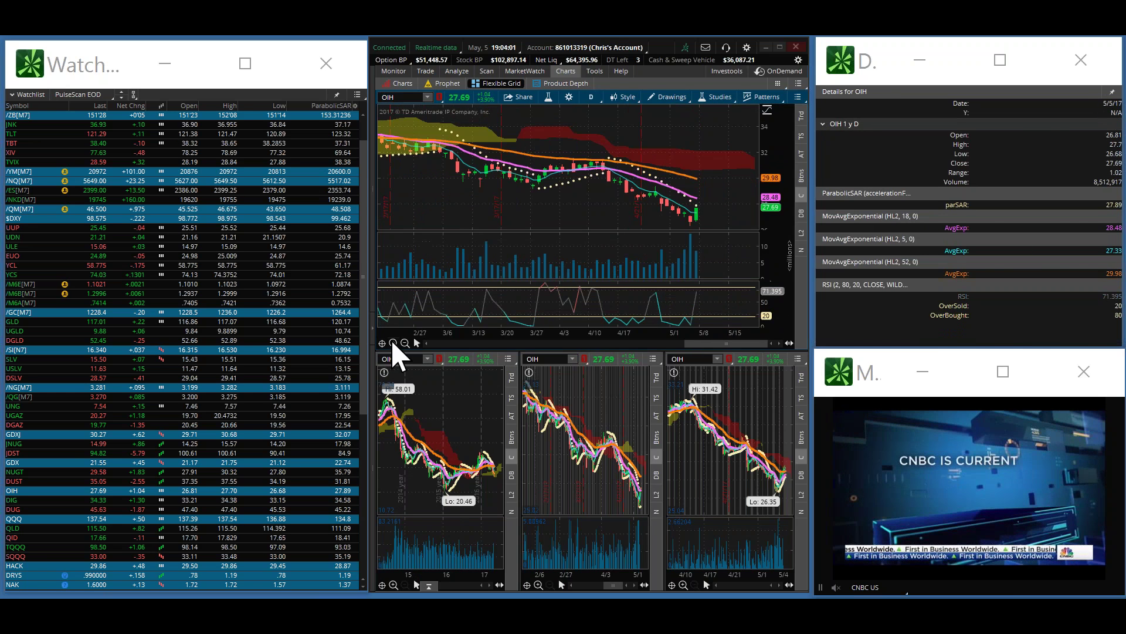
pyautogui.click(393, 343)
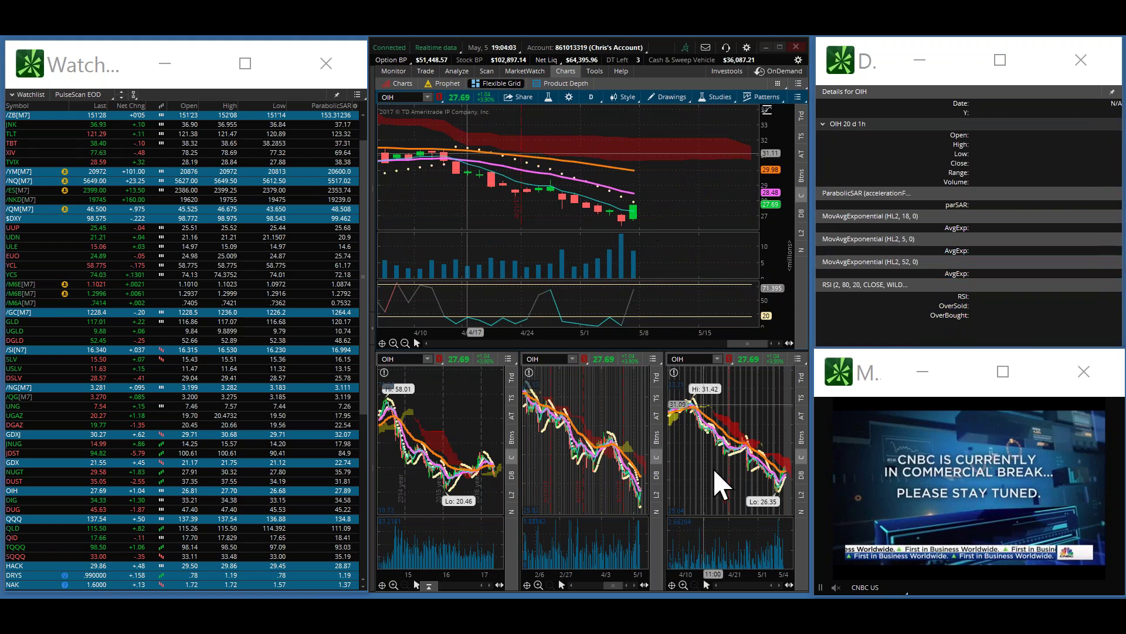
# Zoom the OIH hourly, four-hour and weekly charts in to their latest candles
pyautogui.click(683, 585)
pyautogui.click(683, 585)
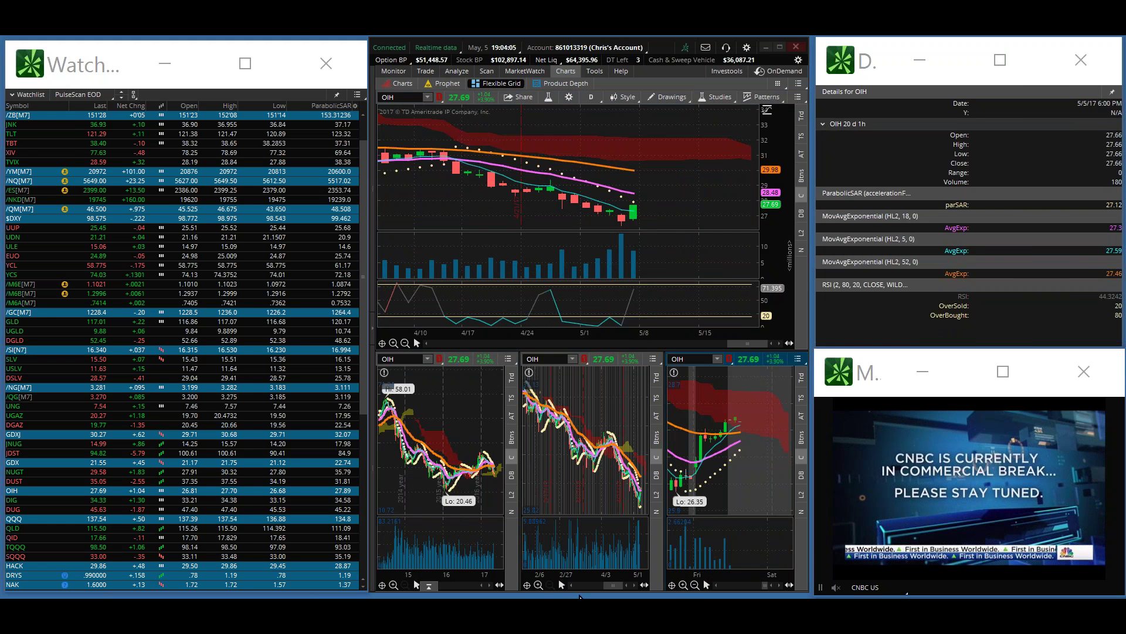
pyautogui.click(538, 585)
pyautogui.click(538, 585)
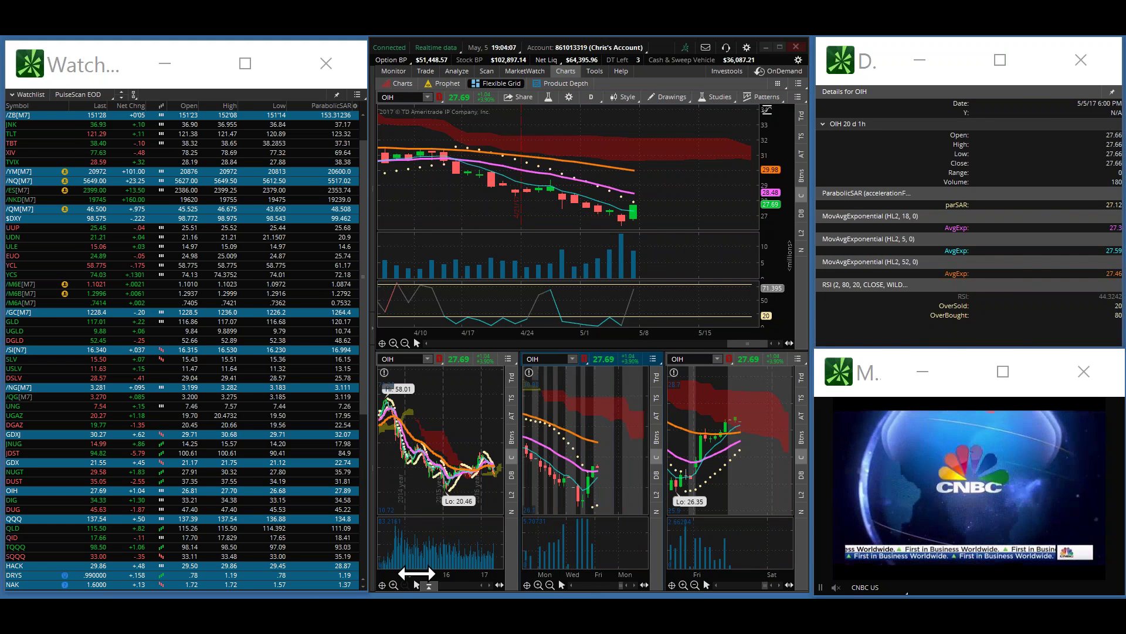
pyautogui.click(393, 585)
pyautogui.click(393, 585)
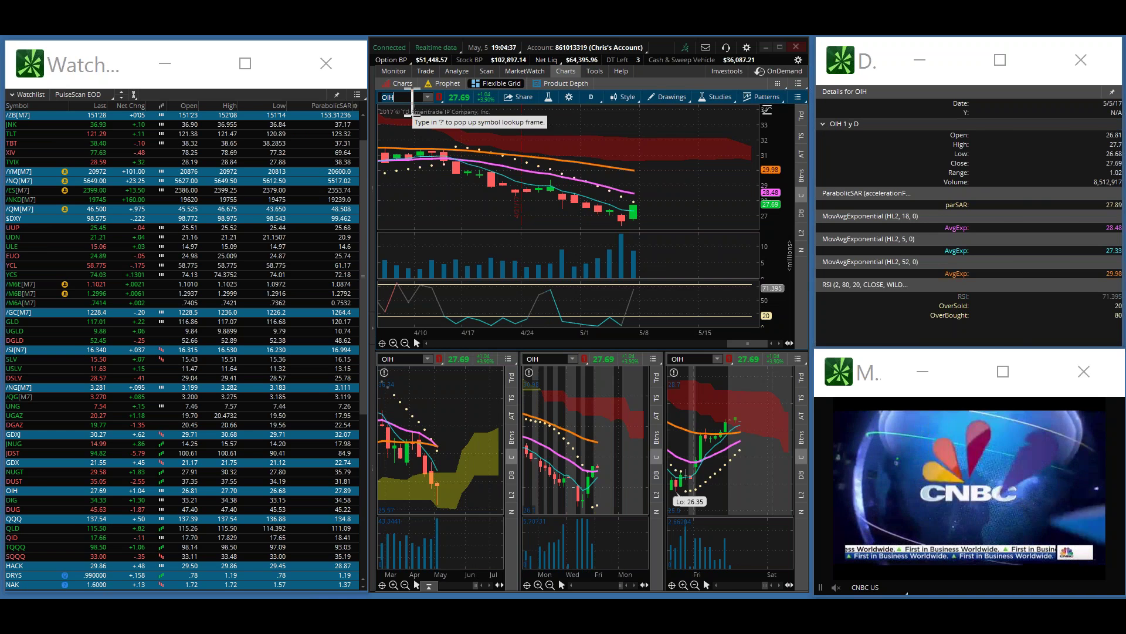
# Bring /QM back into the chart grid and zoom its daily chart in to the price action since late February
pyautogui.write('/QM')
pyautogui.press('Return')
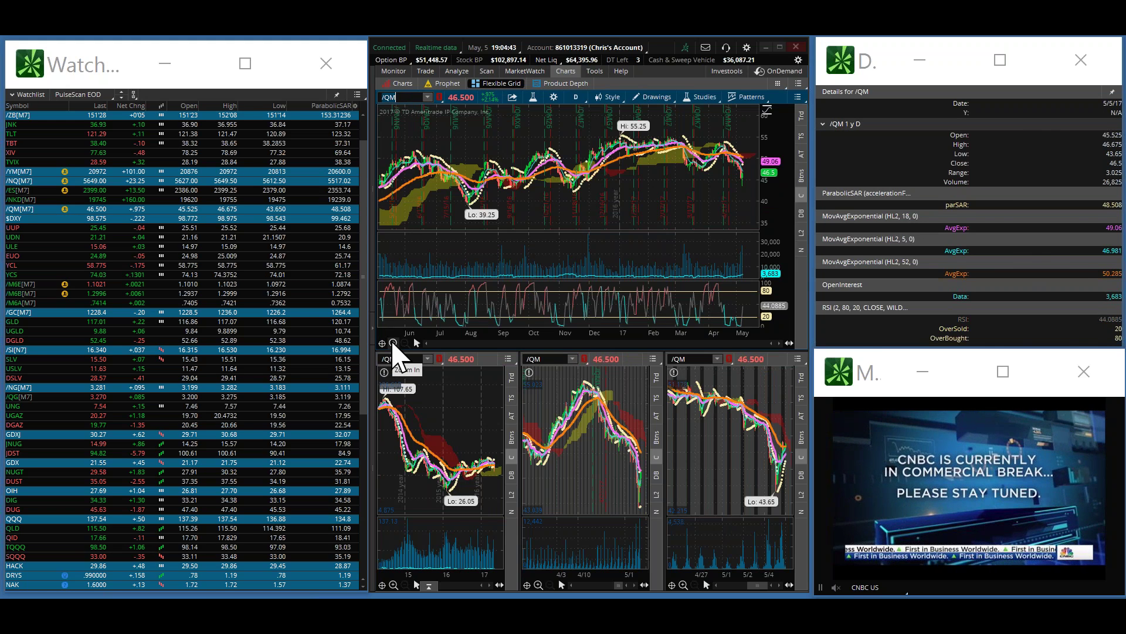
pyautogui.click(393, 343)
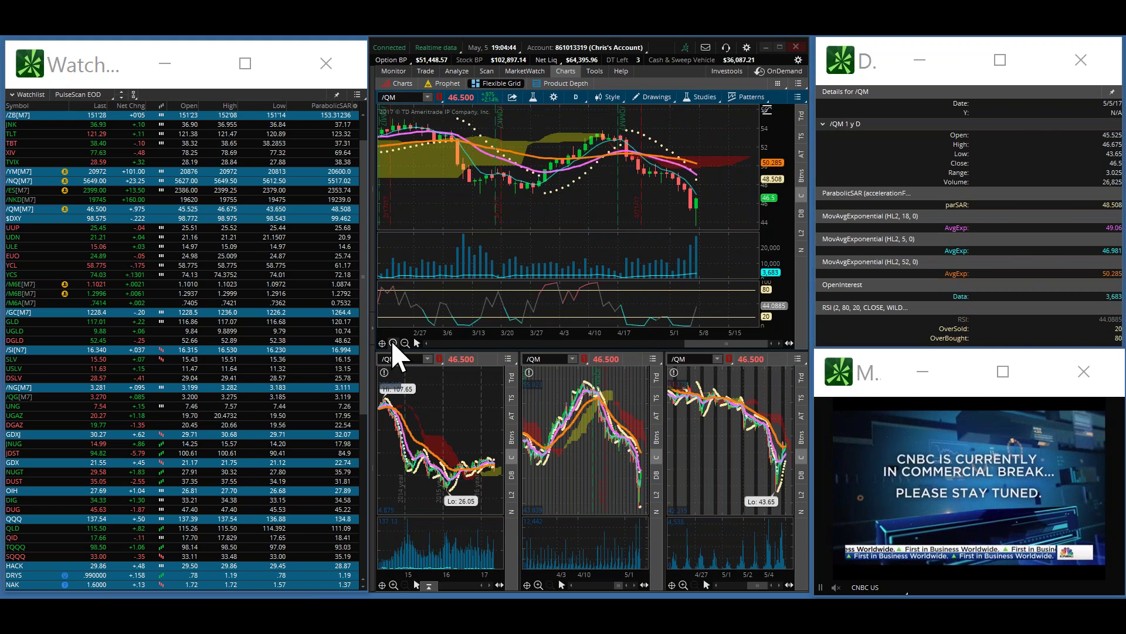
# Zoom the /QM weekly chart in to recent candles and shift it back in time to cover February through May
pyautogui.click(393, 584)
pyautogui.click(393, 583)
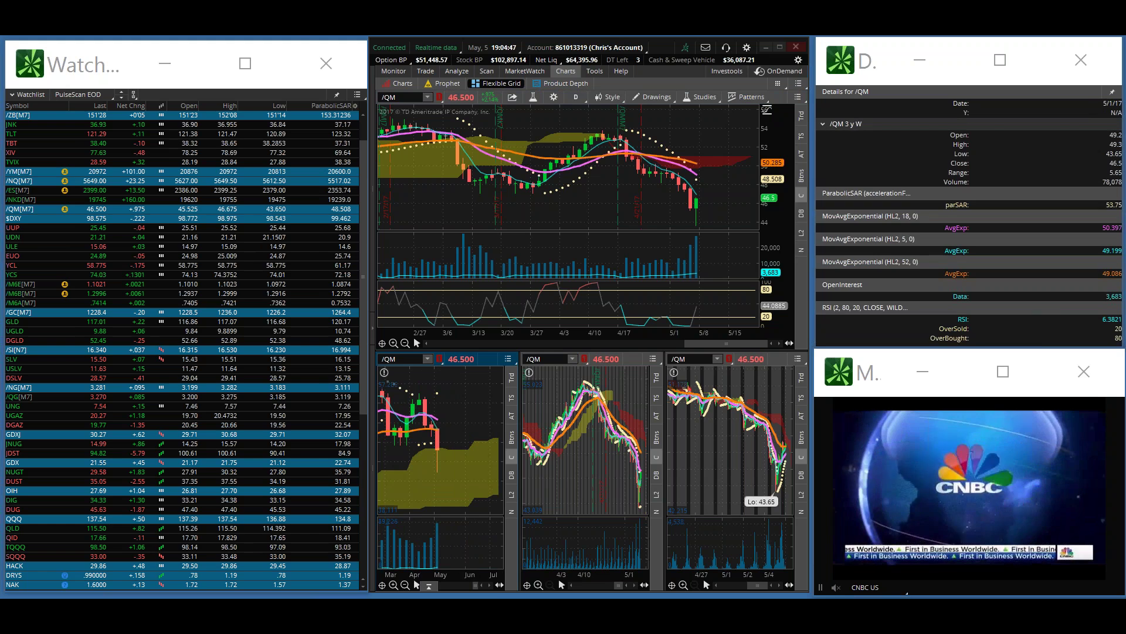
pyautogui.click(482, 585)
pyautogui.click(482, 585)
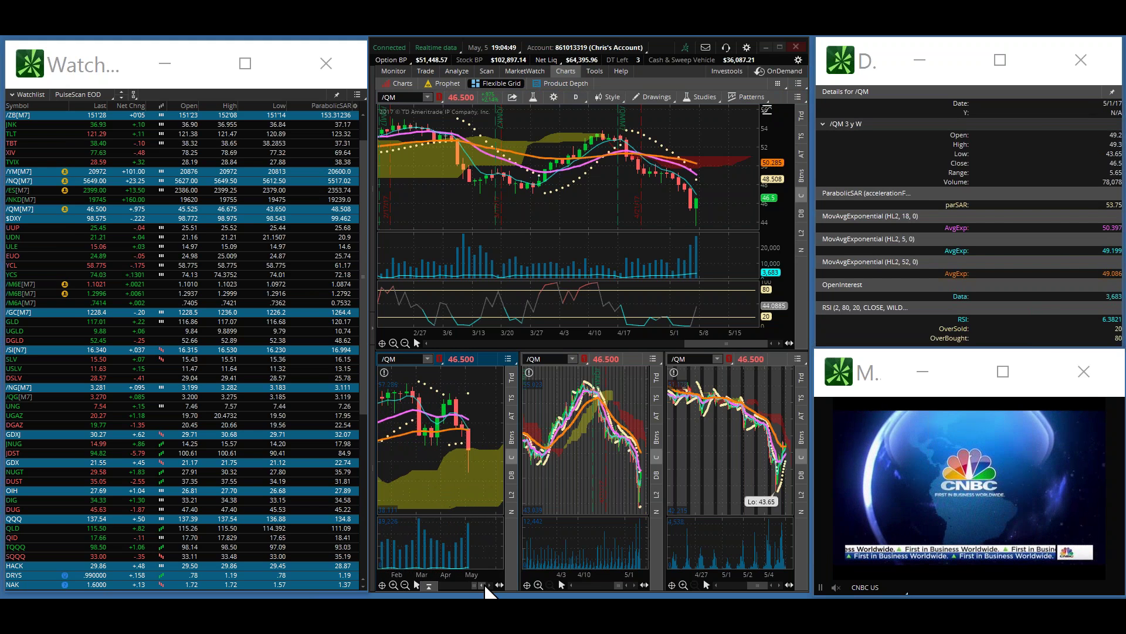
pyautogui.click(483, 585)
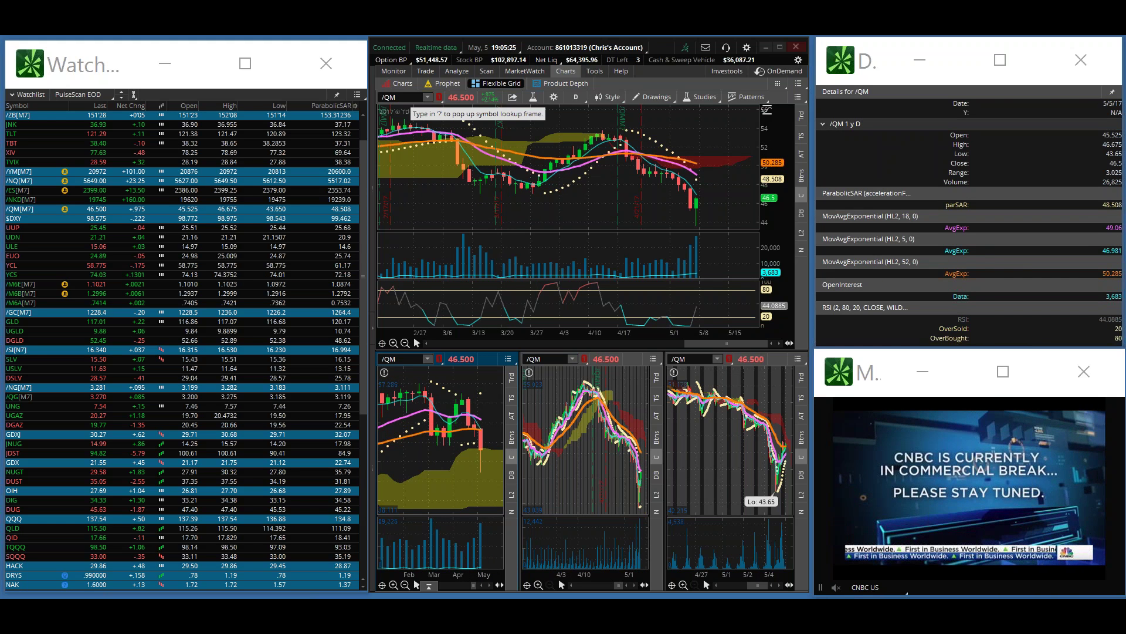
pyautogui.click(396, 97)
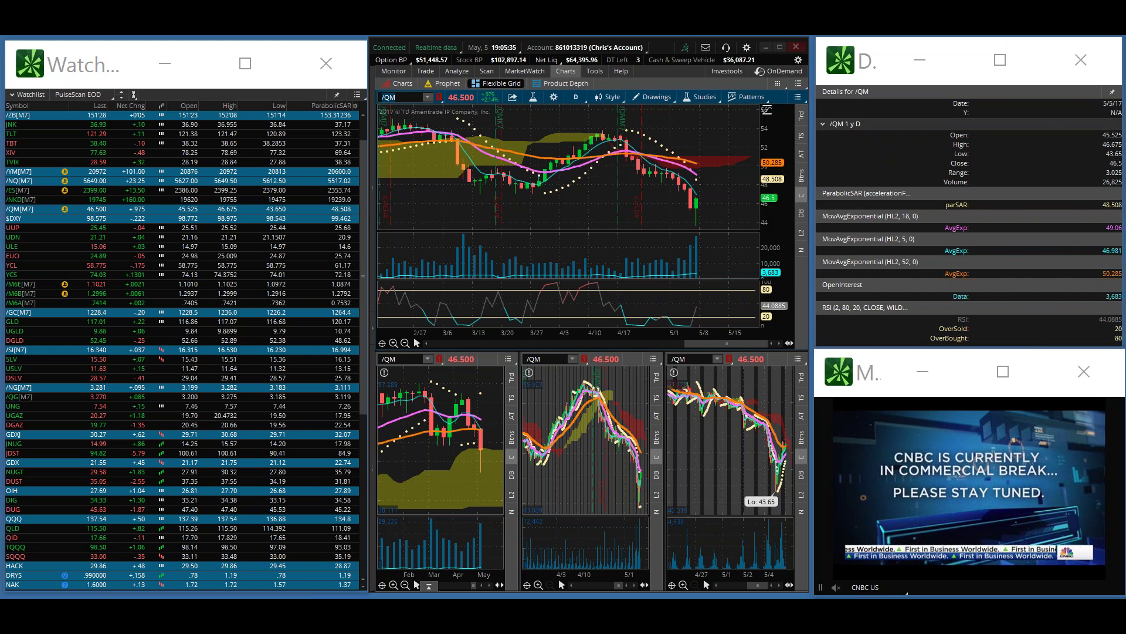
pyautogui.press('BackSpace')
pyautogui.press('BackSpace')
pyautogui.press('BackSpace')
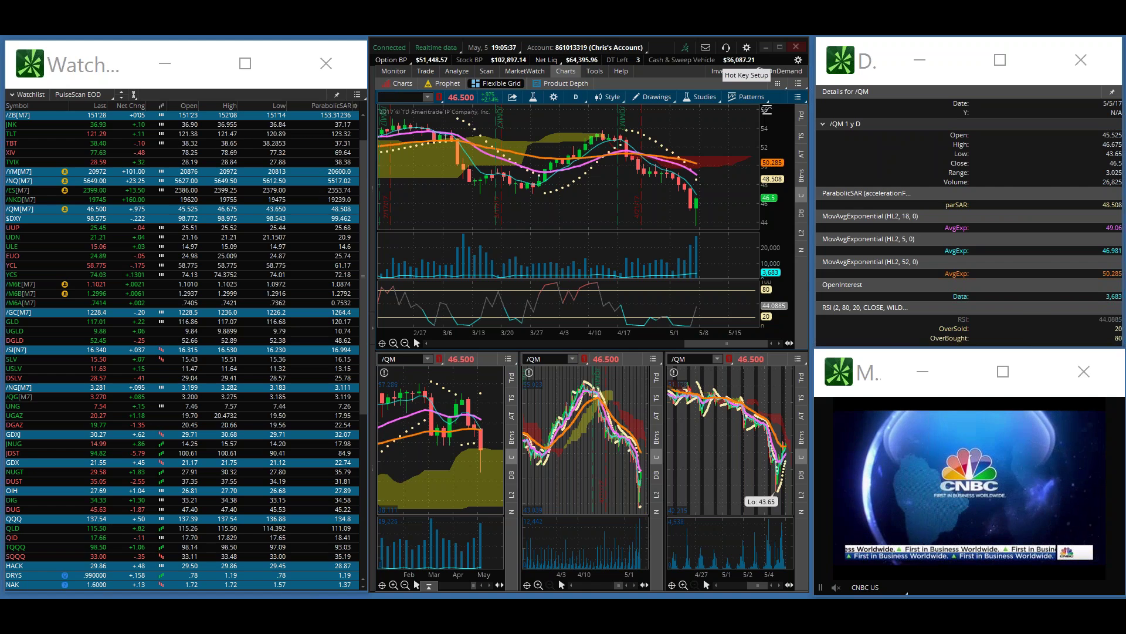
pyautogui.write('$DXC')
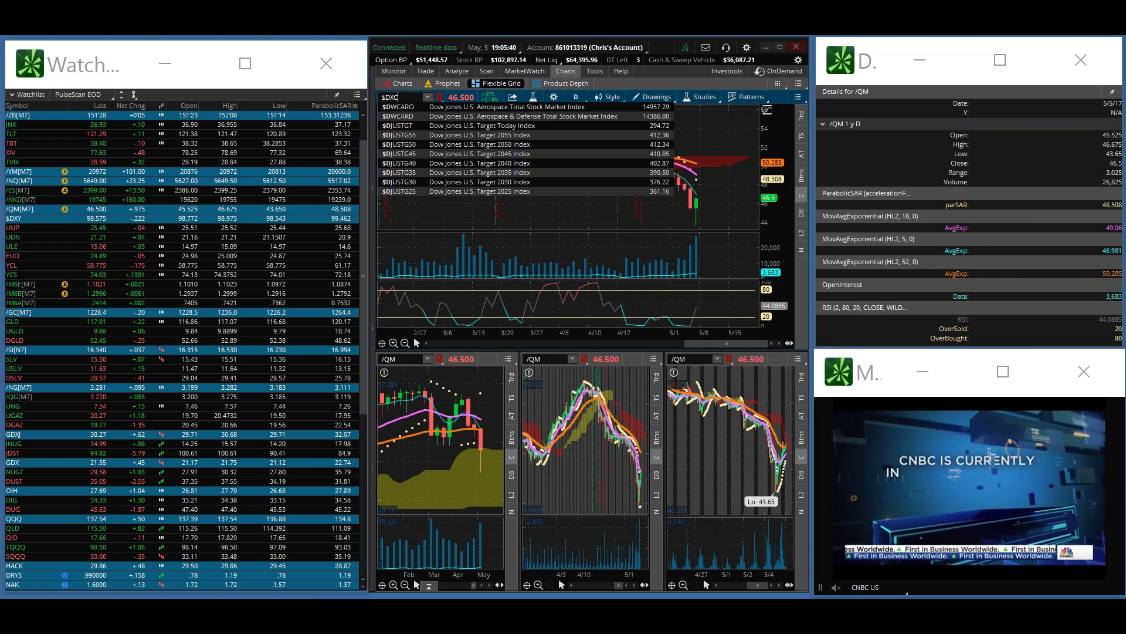
pyautogui.press('BackSpace')
pyautogui.write('XY')
pyautogui.press('Return')
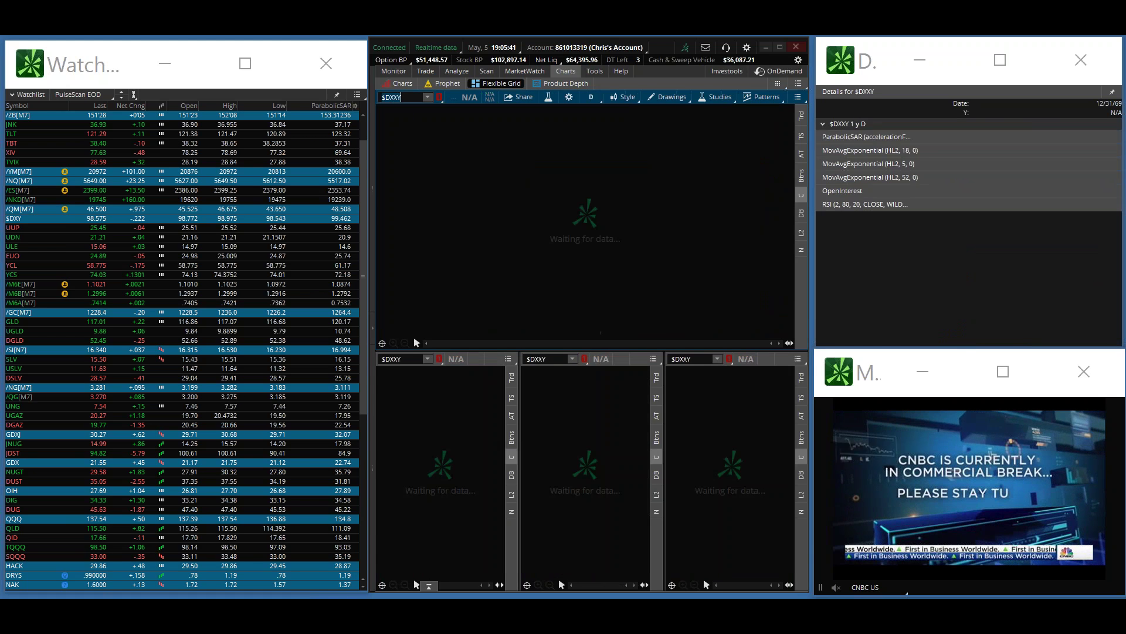
# Load $DXY in the chart grid and zoom its daily chart in to the price action since late February
pyautogui.press('BackSpace')
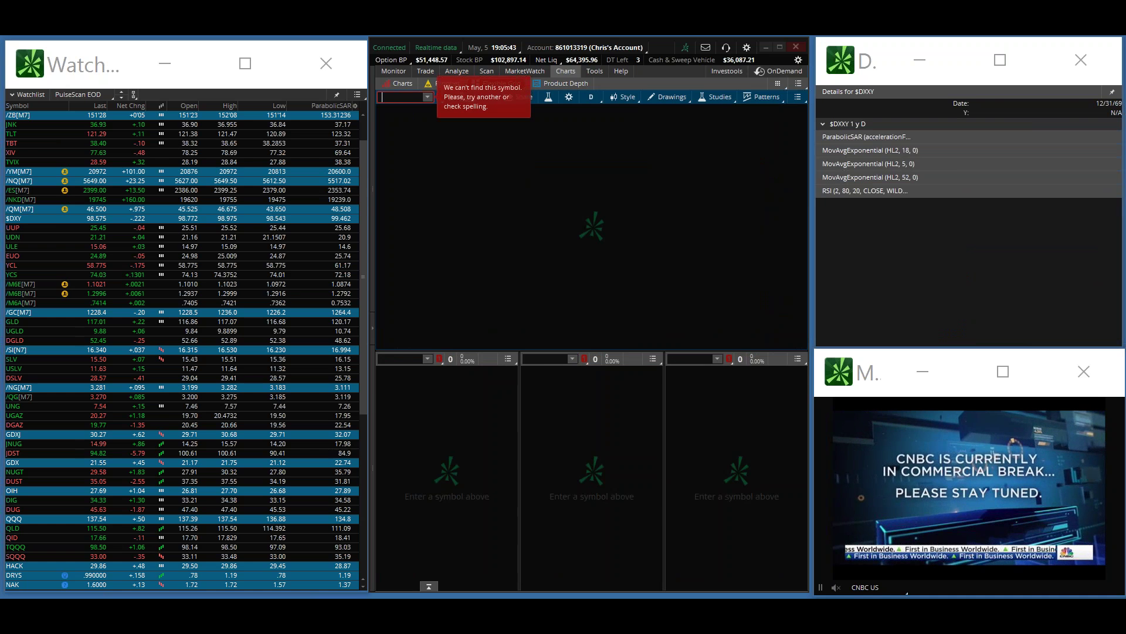
pyautogui.write('$DXY')
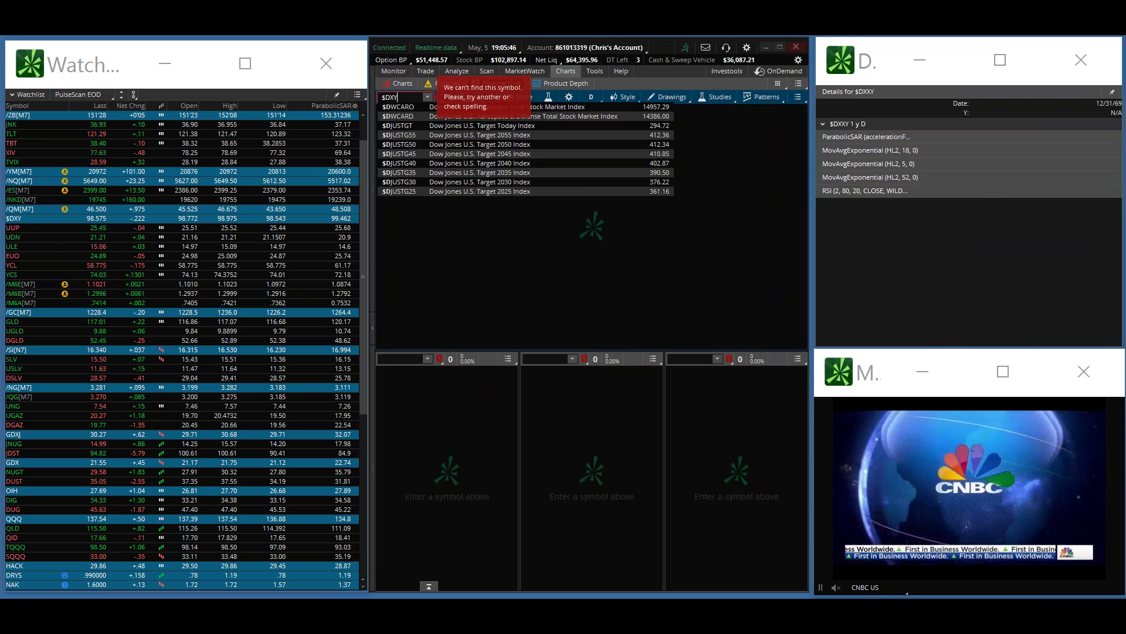
pyautogui.press('Return')
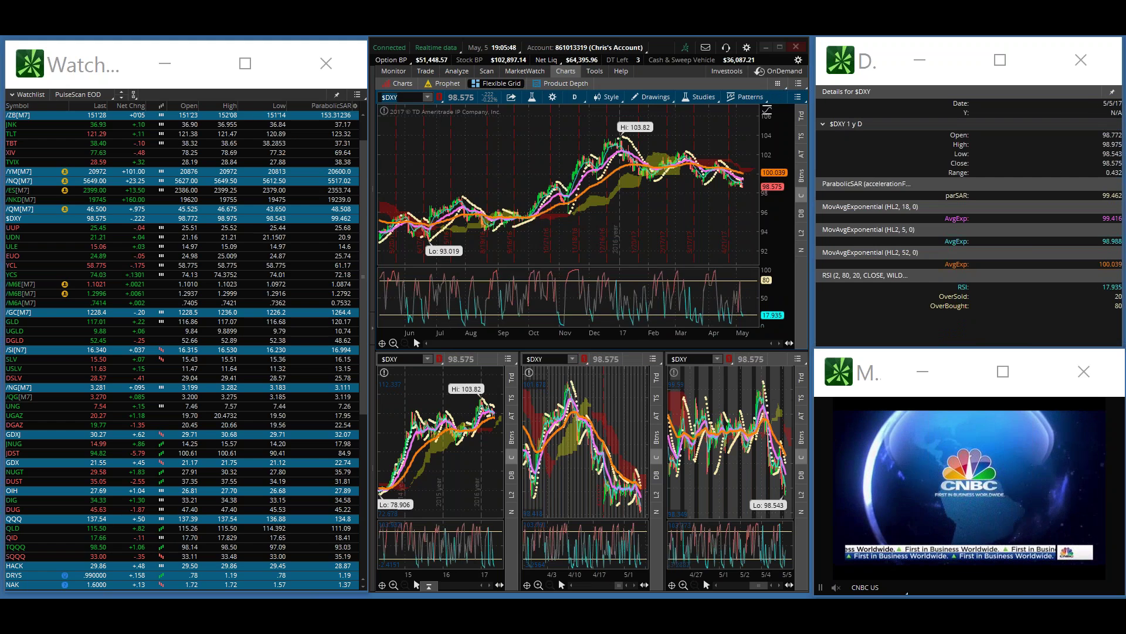
pyautogui.click(393, 344)
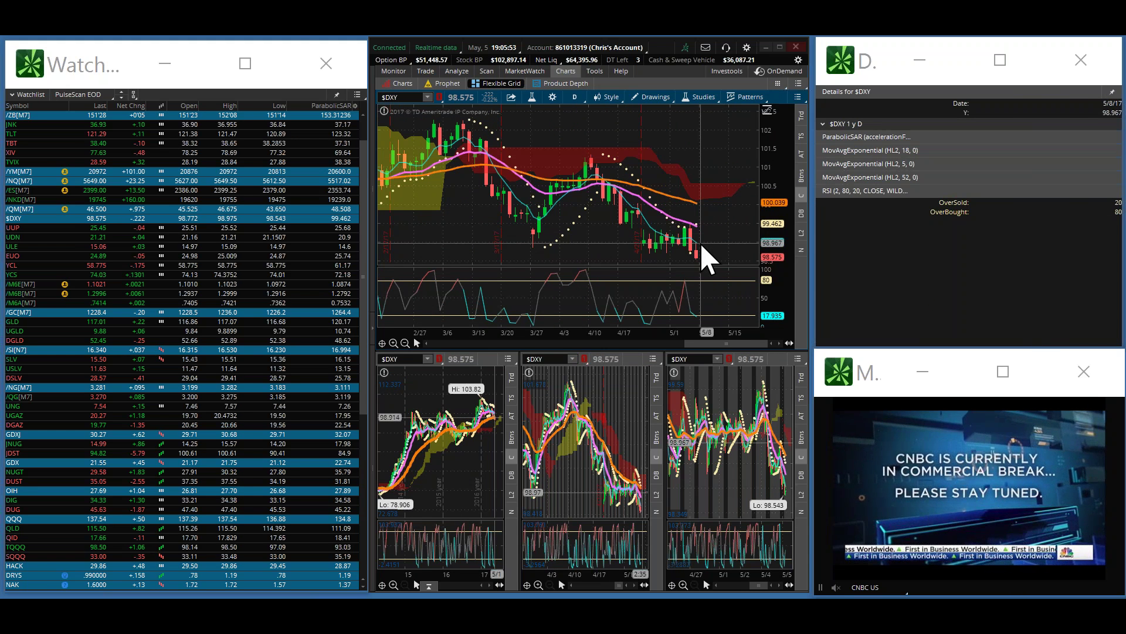
# Zoom the $DXY weekly, hourly and four-hour charts in to their latest candles
pyautogui.click(393, 585)
pyautogui.click(393, 585)
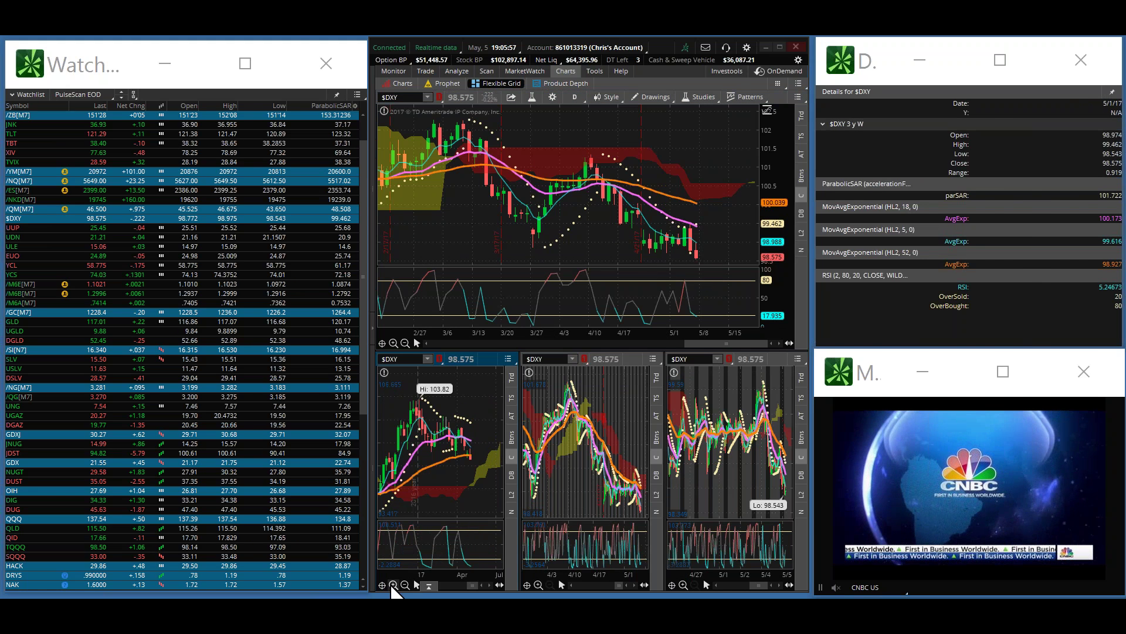
pyautogui.click(393, 585)
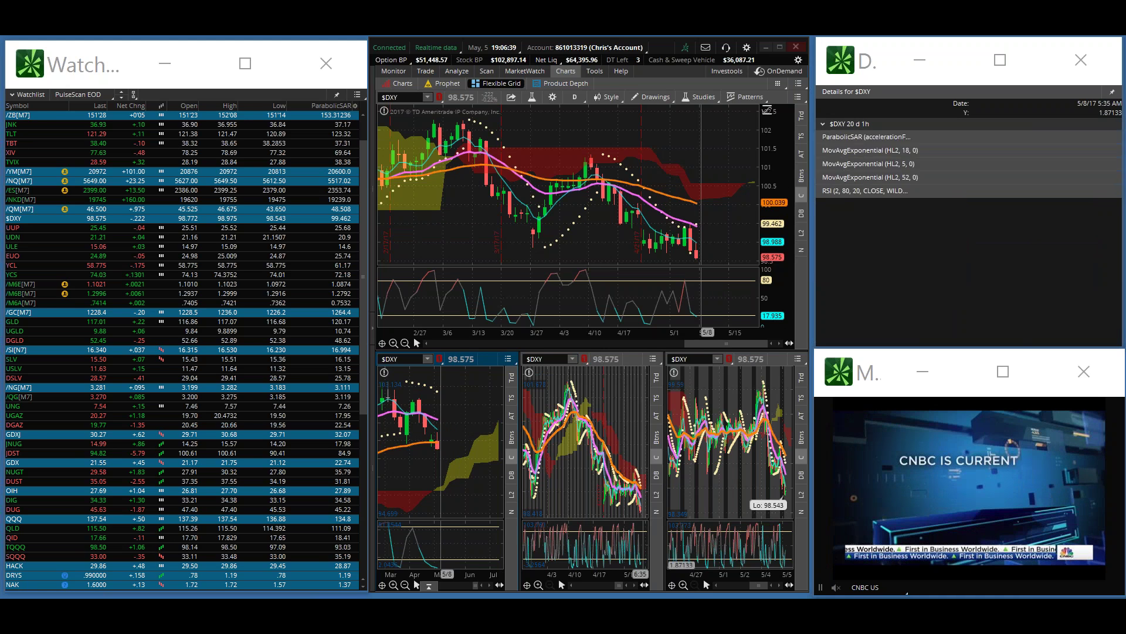
pyautogui.click(683, 585)
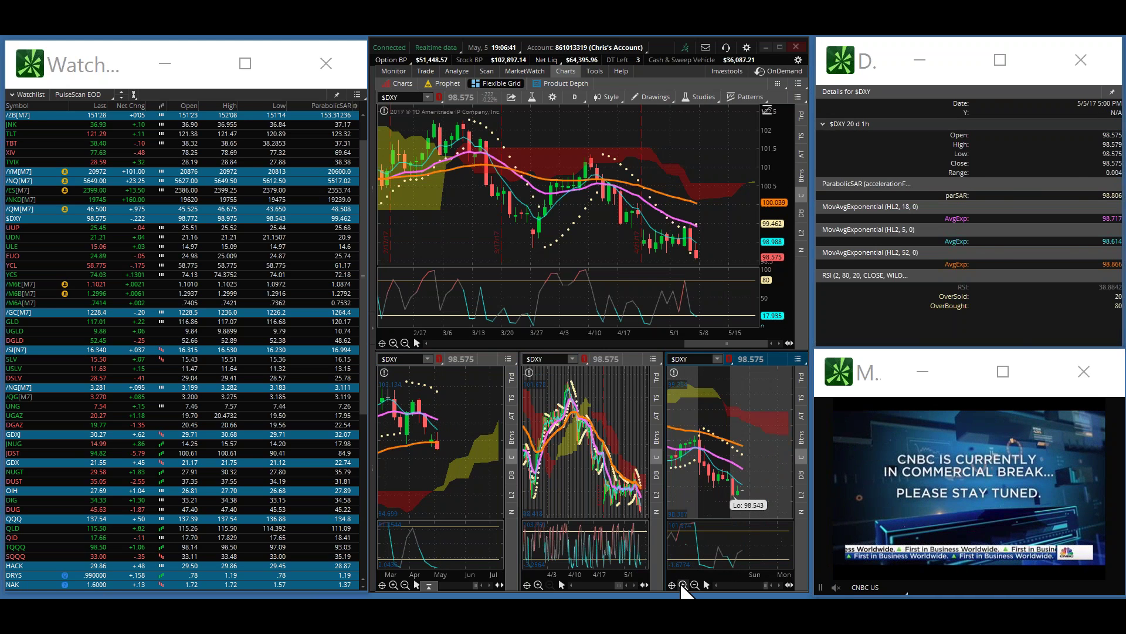
pyautogui.click(538, 585)
pyautogui.click(539, 585)
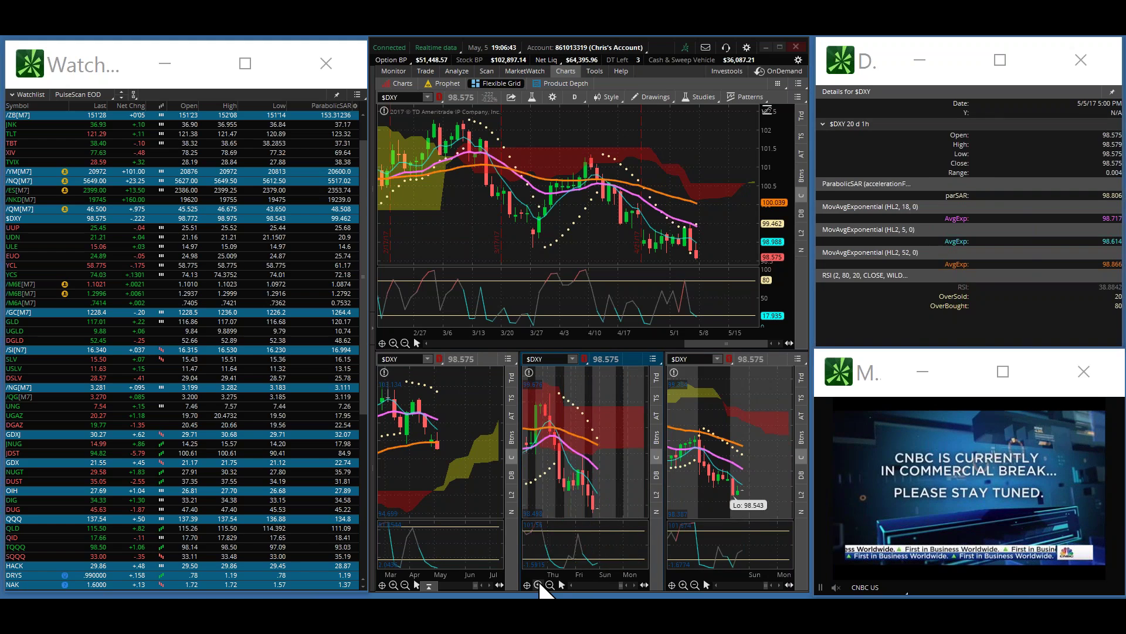
pyautogui.click(539, 585)
pyautogui.click(551, 585)
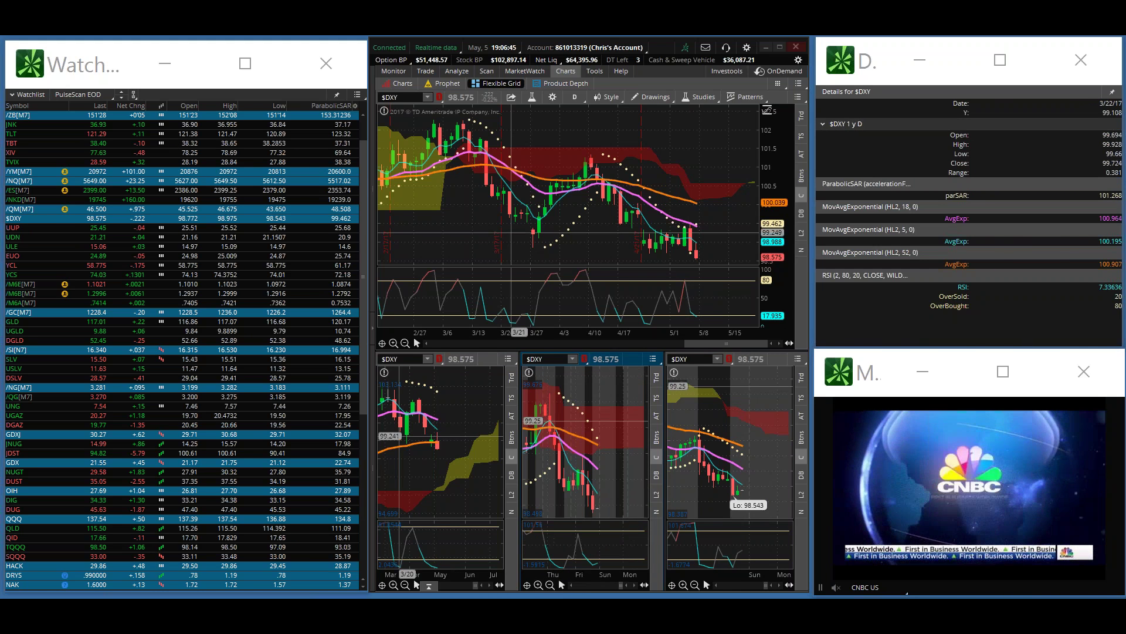
# Load /ZB in the chart grid and zoom its daily chart in to the price action since early April
pyautogui.click(411, 97)
pyautogui.write('/ZB')
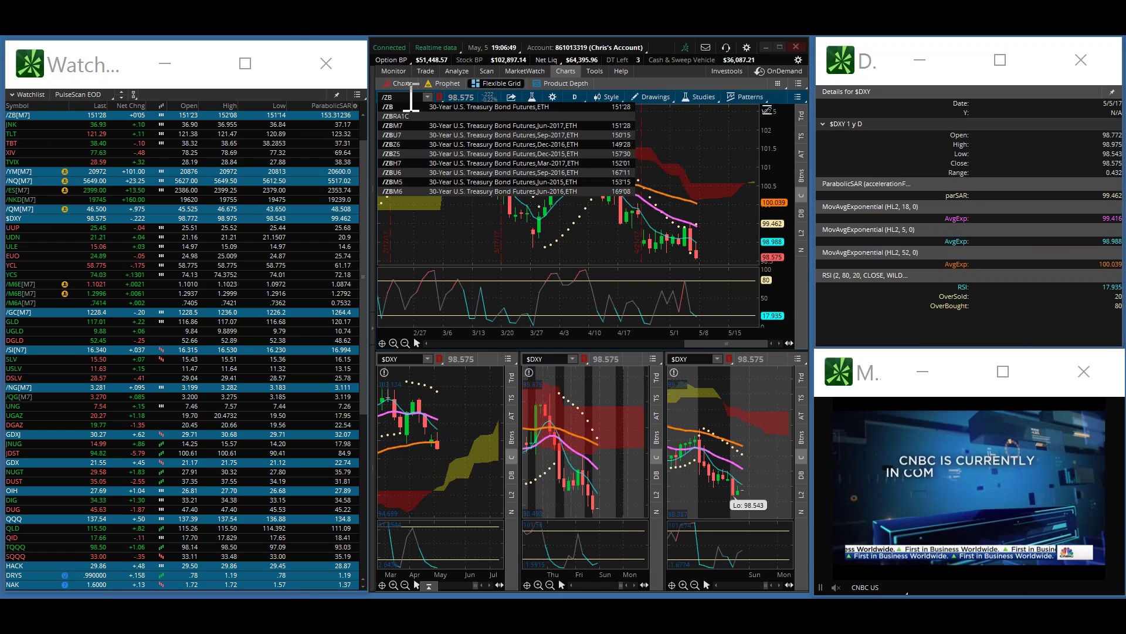
pyautogui.press('Return')
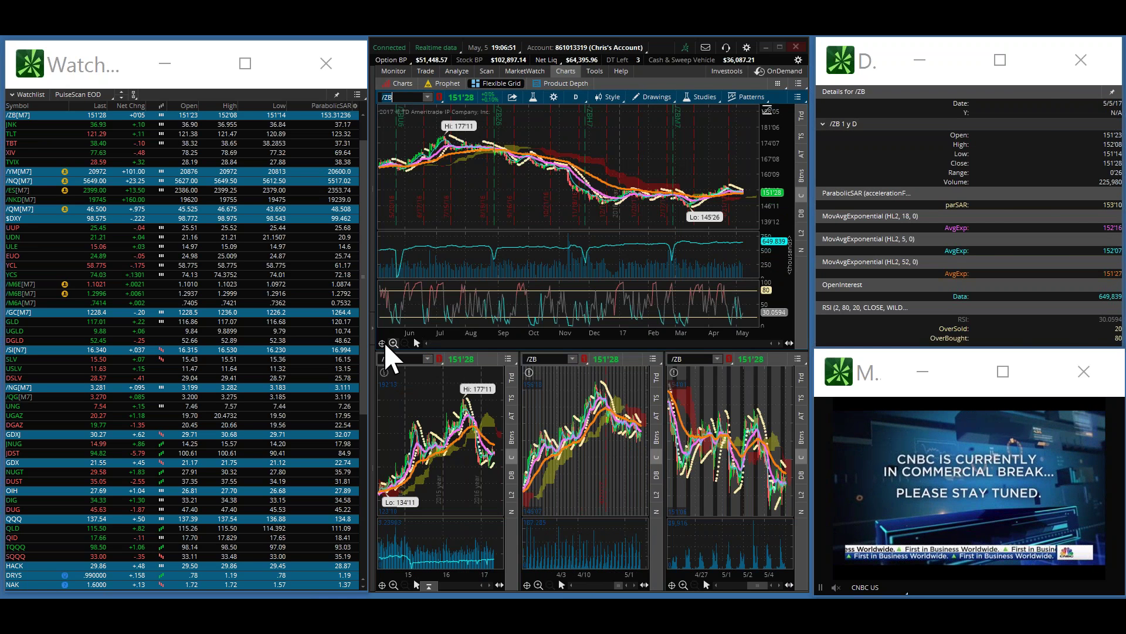
pyautogui.click(392, 342)
pyautogui.click(392, 342)
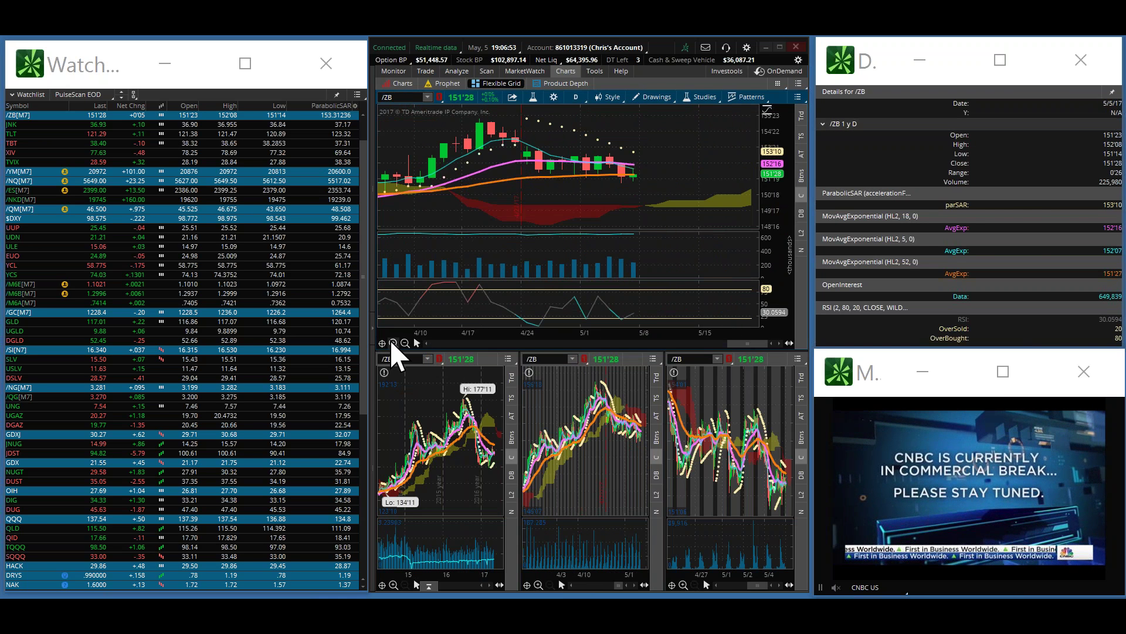